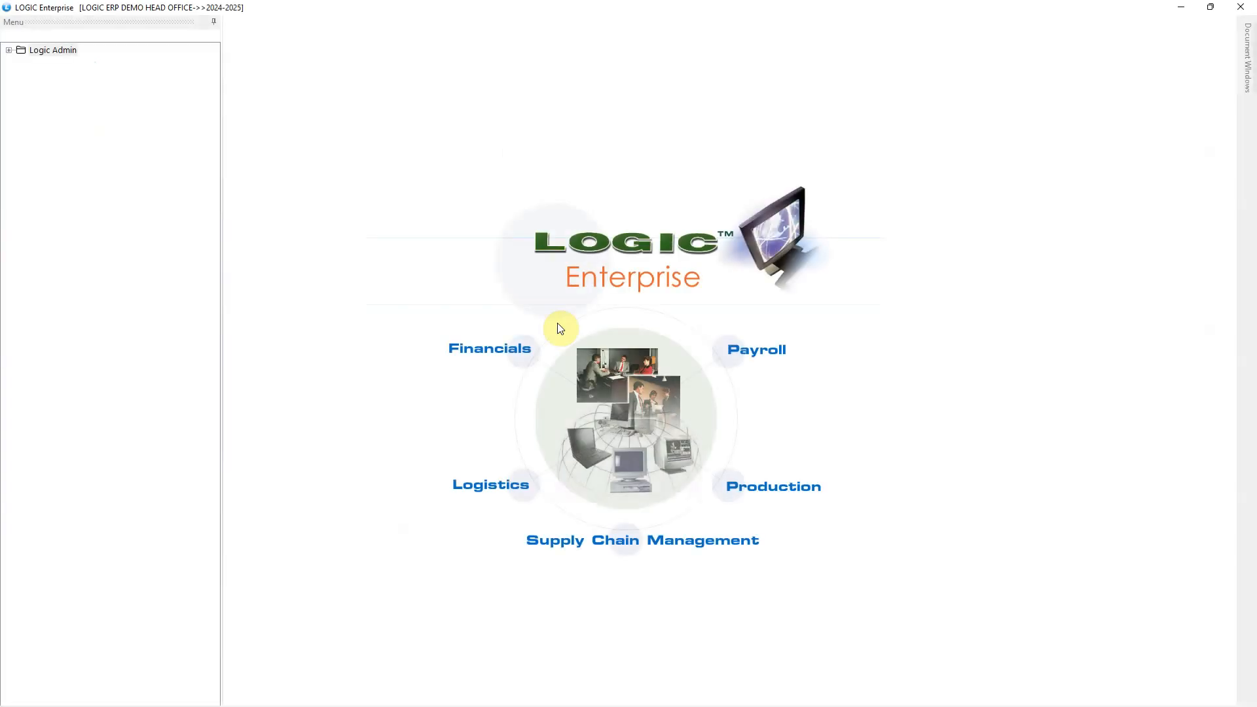
# Step: In the Purchase global settings, set the Retrieve PO / DNO Purchase Voucher/Challan (Branch Filter) to None
pyautogui.click(10, 52)
pyautogui.click(44, 156)
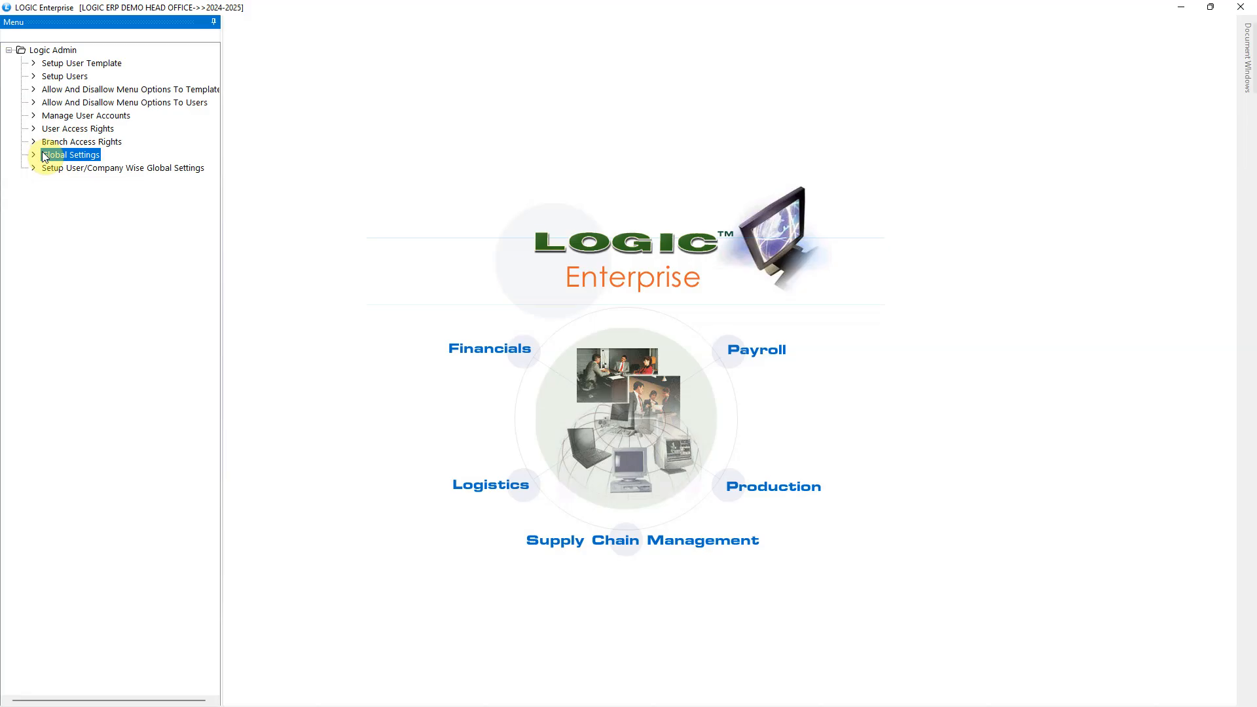
pyautogui.doubleClick(70, 161)
pyautogui.click(278, 41)
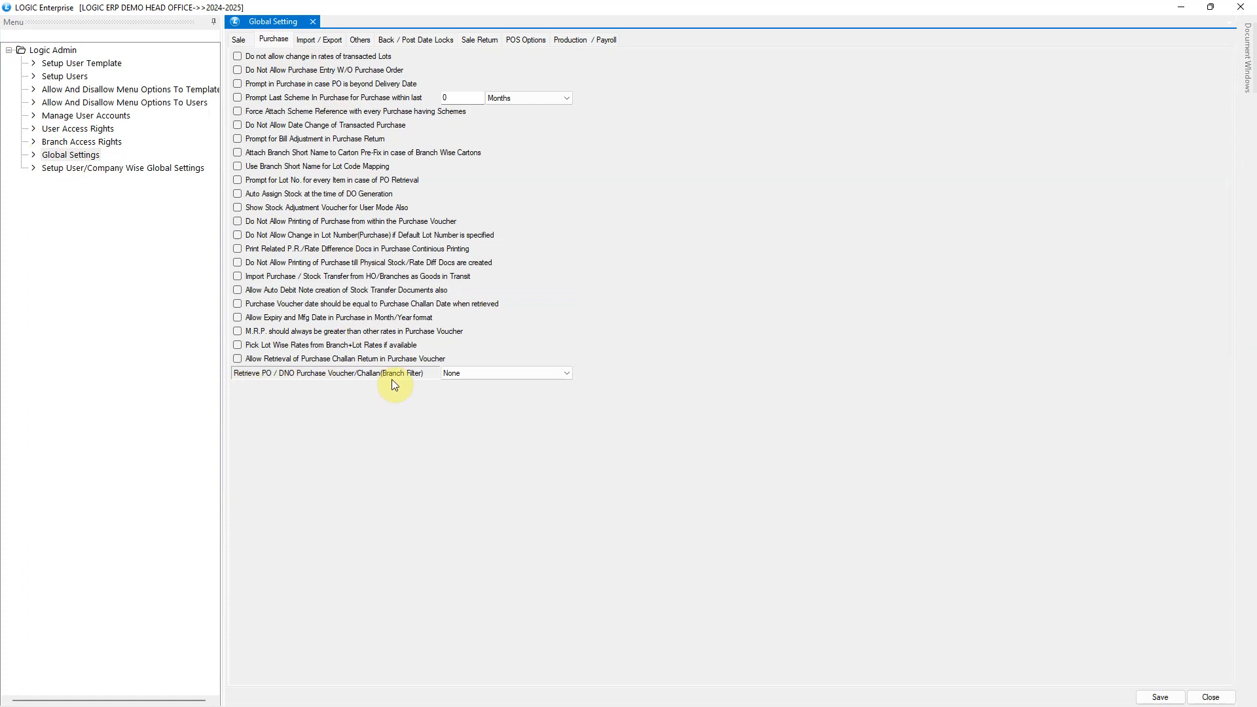
pyautogui.click(567, 372)
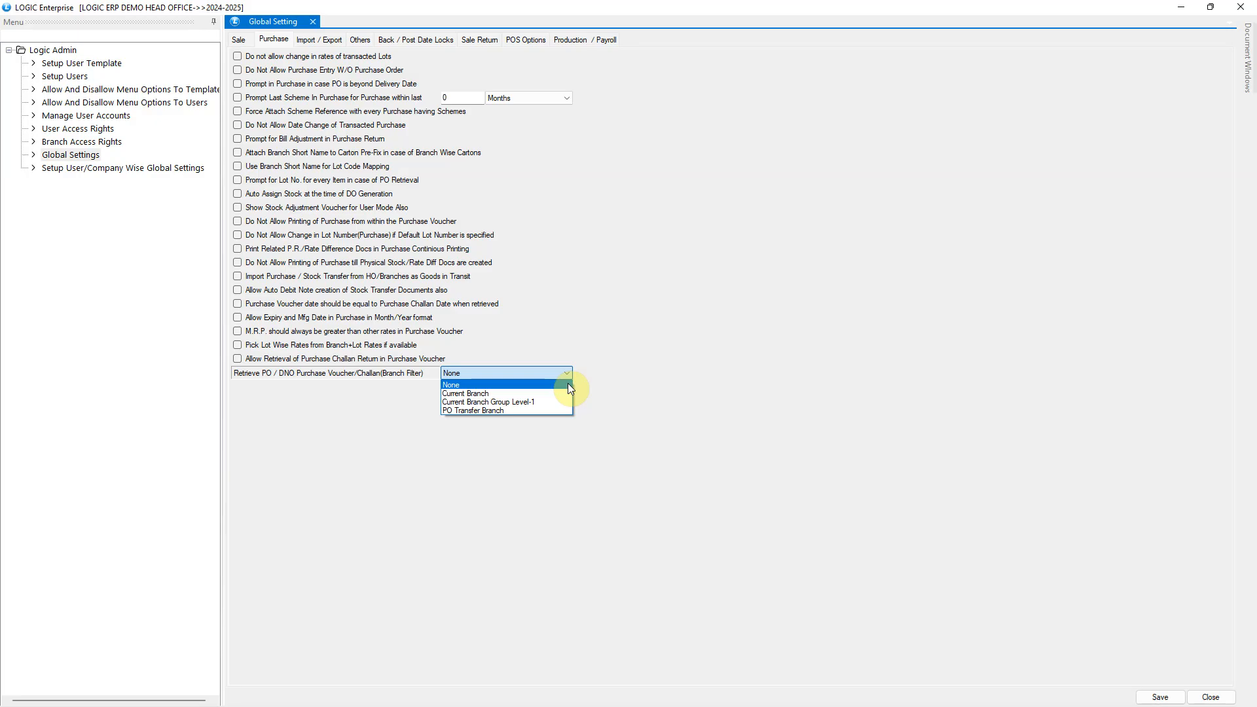
pyautogui.click(568, 384)
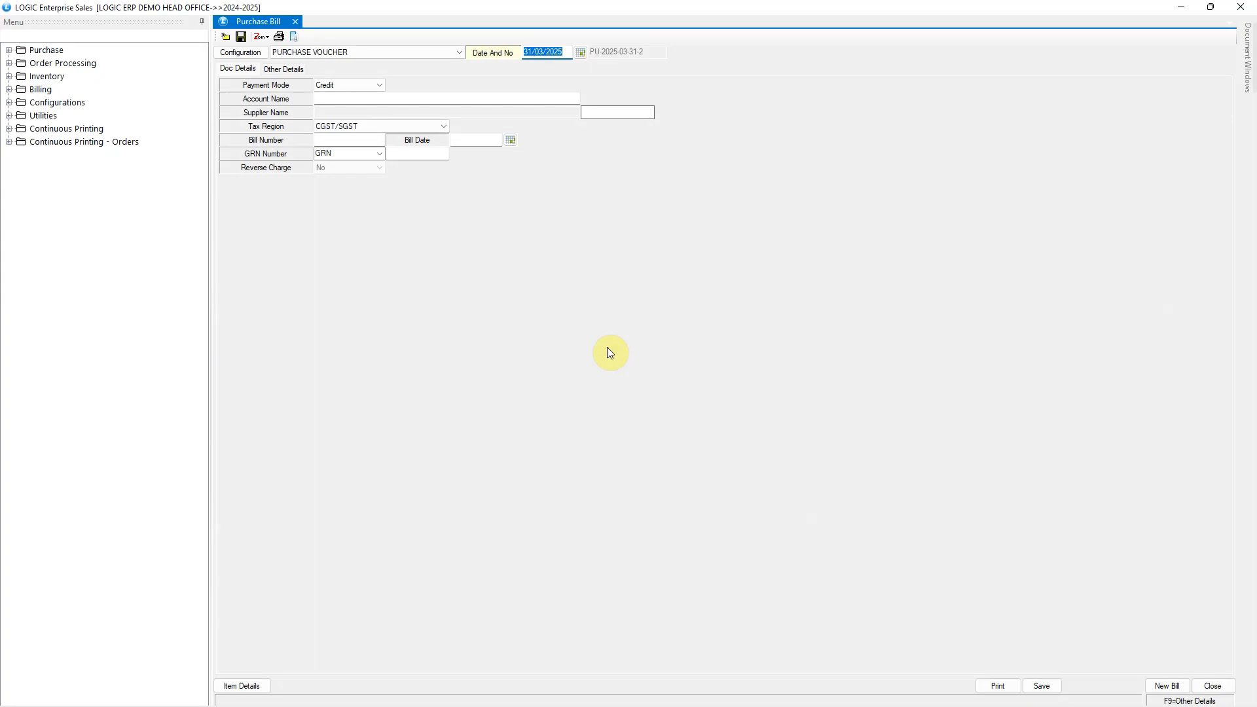
# Step: Fill in the purchase voucher header with account LOGIC ERP and bill number PO09-4, and go to its item details
pyautogui.click(362, 99)
pyautogui.write('LOGIC')
pyautogui.press('Return')
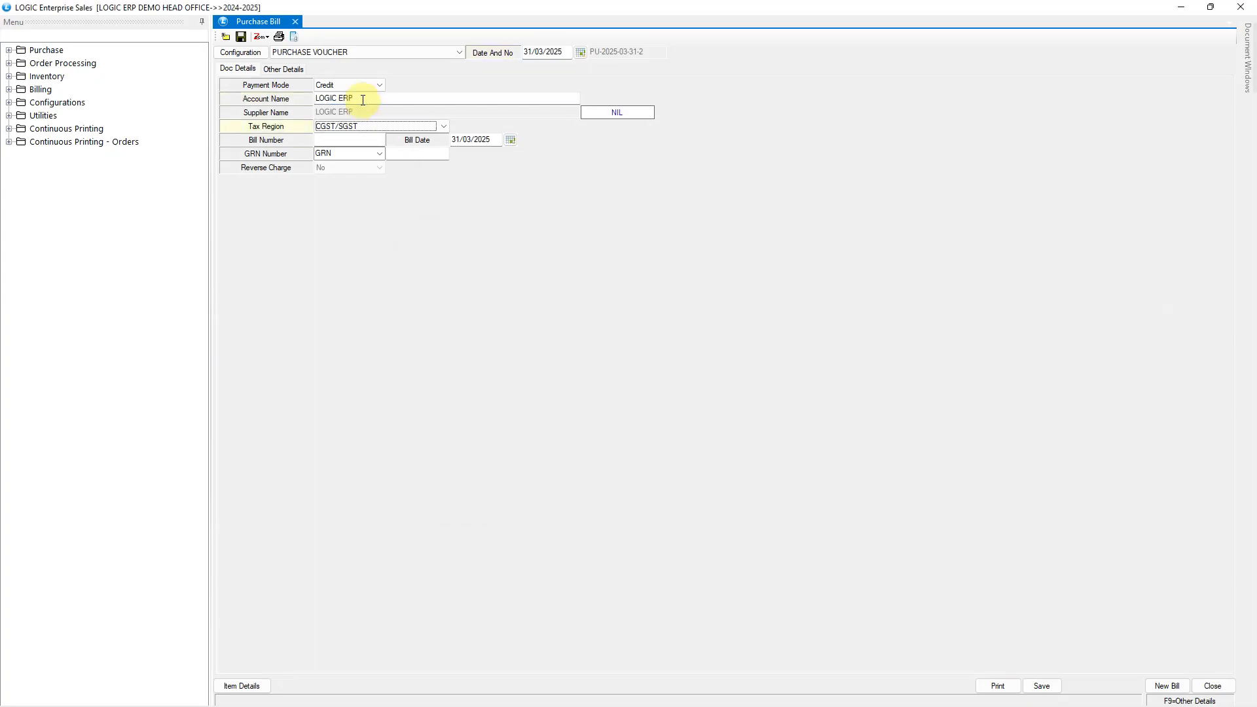
pyautogui.write('PO09-')
pyautogui.press('Return')
pyautogui.press('Return')
pyautogui.press('Return')
pyautogui.press('Return')
pyautogui.click(266, 681)
# Step: Search the supplier's pending purchase orders using P.Order / Delv Note retrieval, and close the search without retrieving any
pyautogui.click(588, 660)
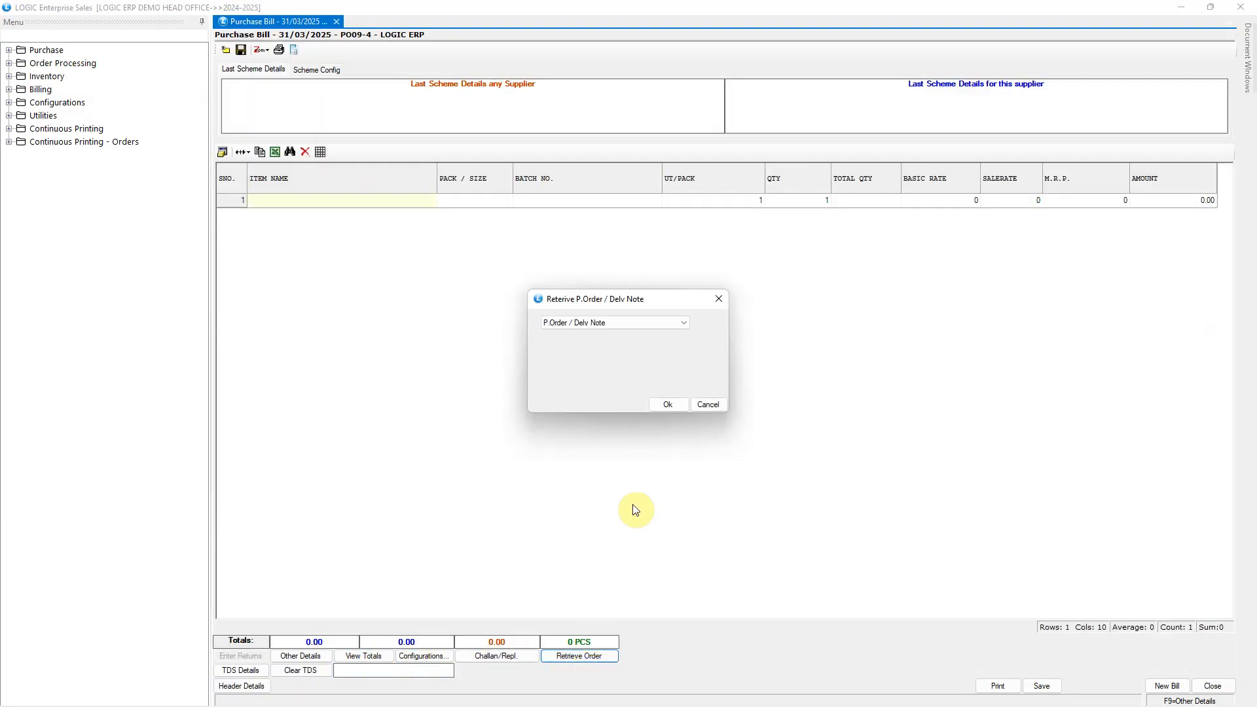
pyautogui.click(667, 407)
pyautogui.click(833, 305)
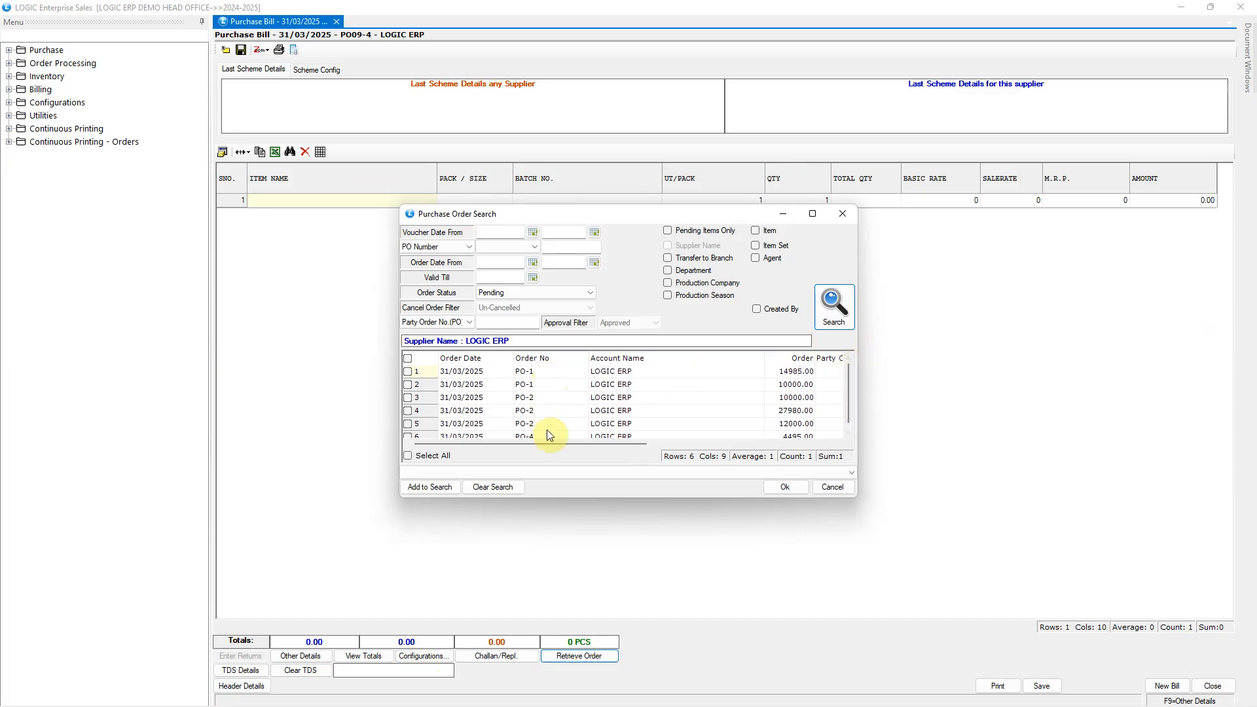
pyautogui.click(848, 488)
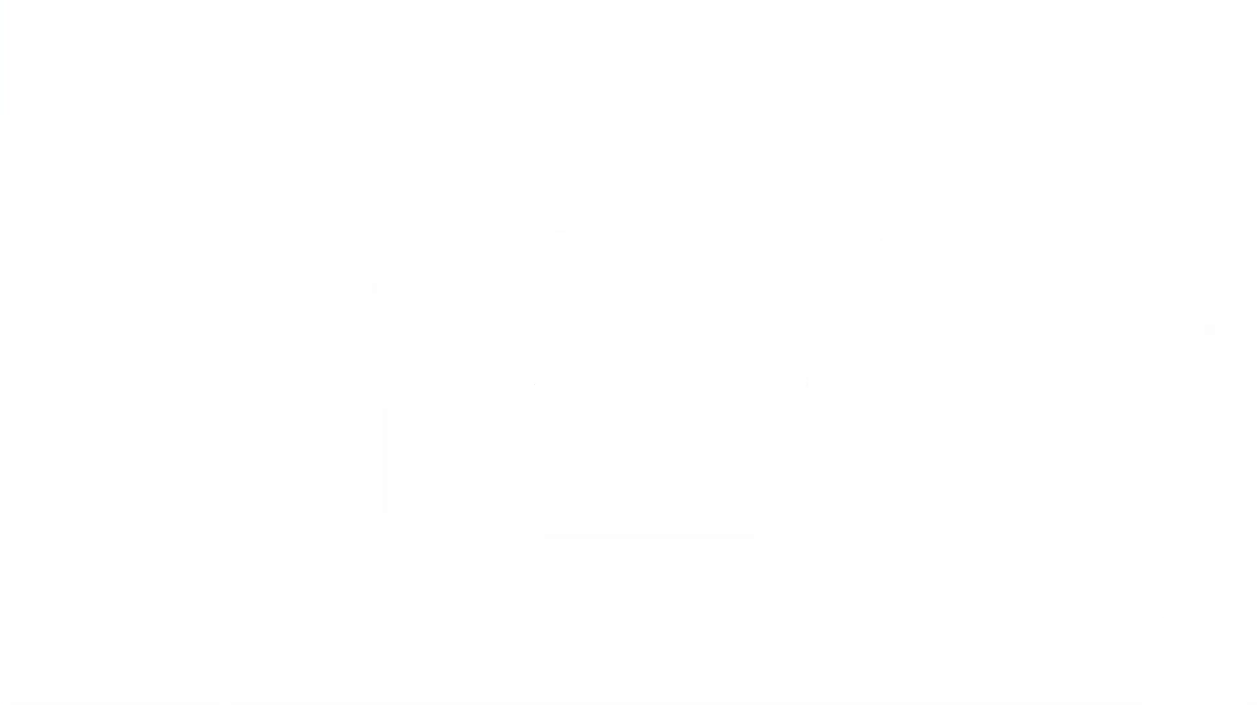
# Step: Set the purchase retrieval branch filter to Current Branch and save the global settings with "h" as the modification reason
pyautogui.click(570, 375)
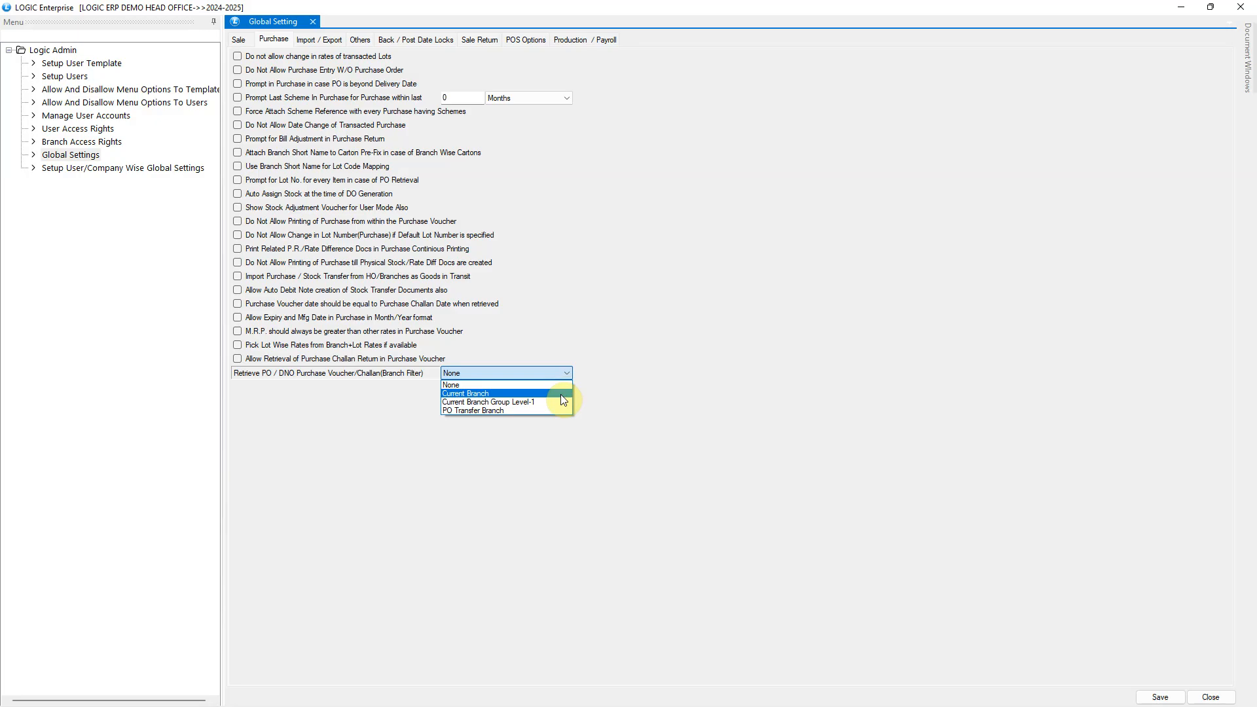
pyautogui.click(561, 394)
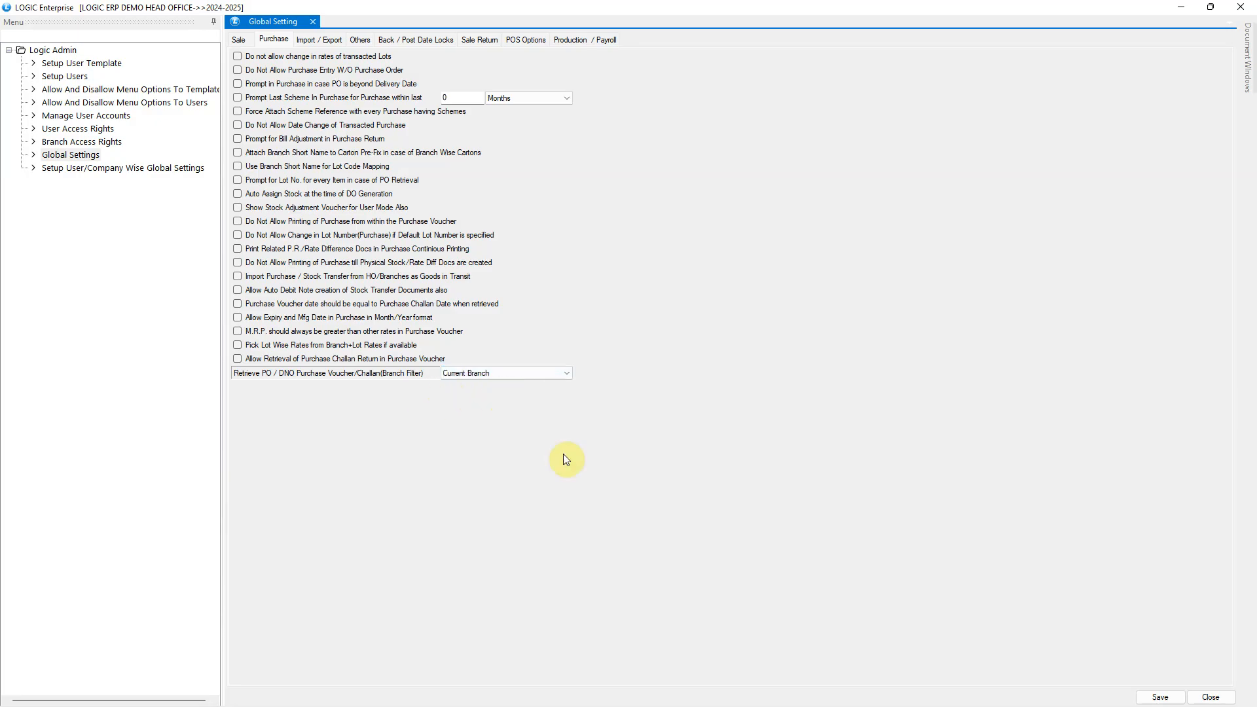
pyautogui.hotkey('alt', 's')
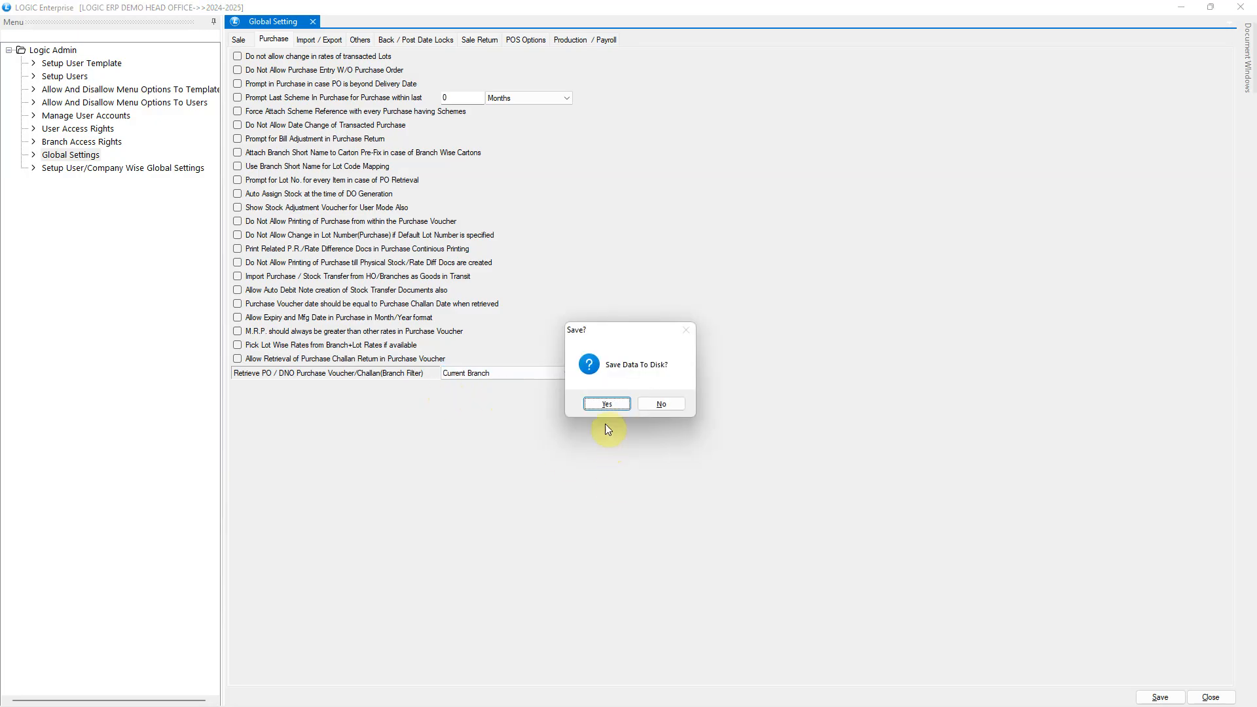
pyautogui.click(605, 402)
pyautogui.write('h')
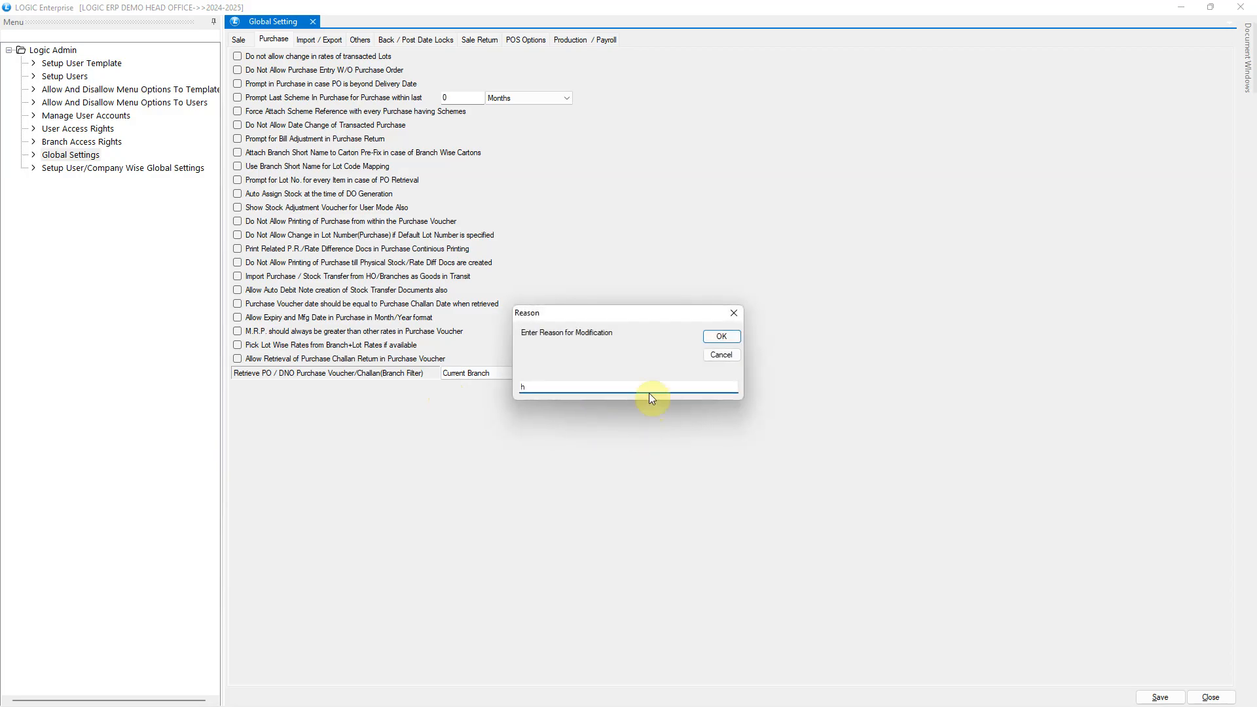
pyautogui.click(722, 336)
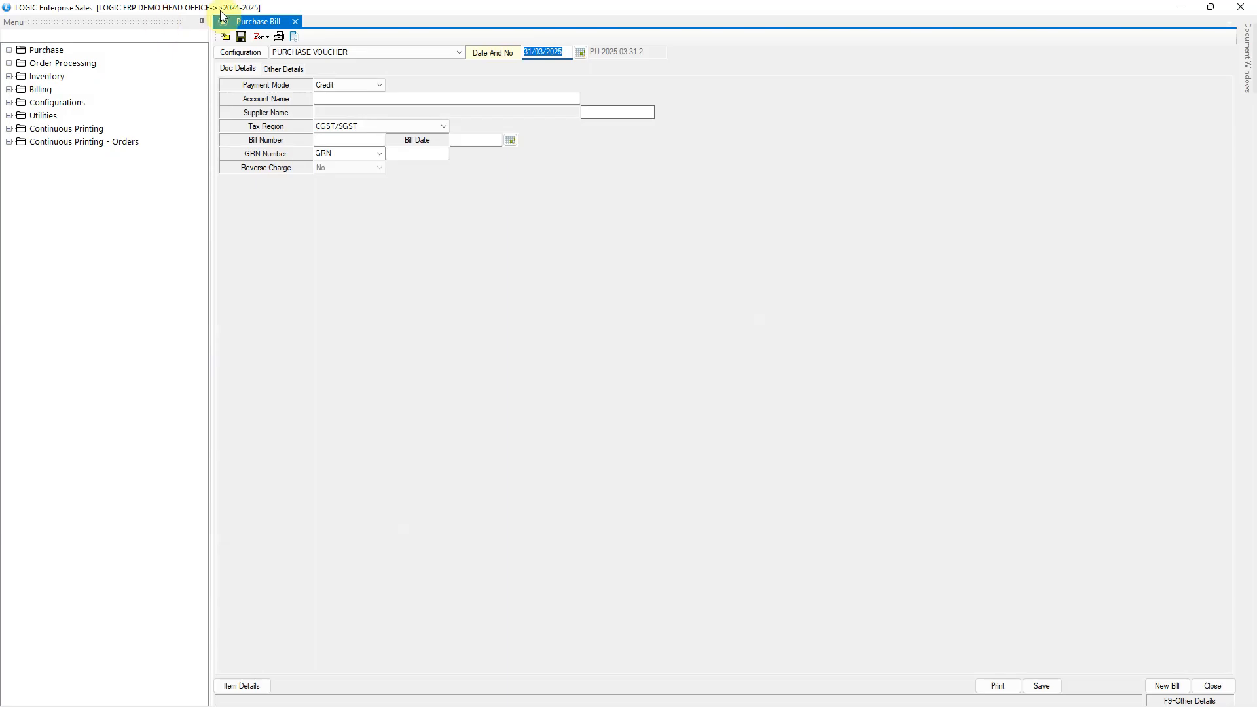
# Step: Fill in a new purchase voucher header with account LOGIC ERP and bill number RT67, and proceed to order retrieval
pyautogui.click(334, 97)
pyautogui.write('L')
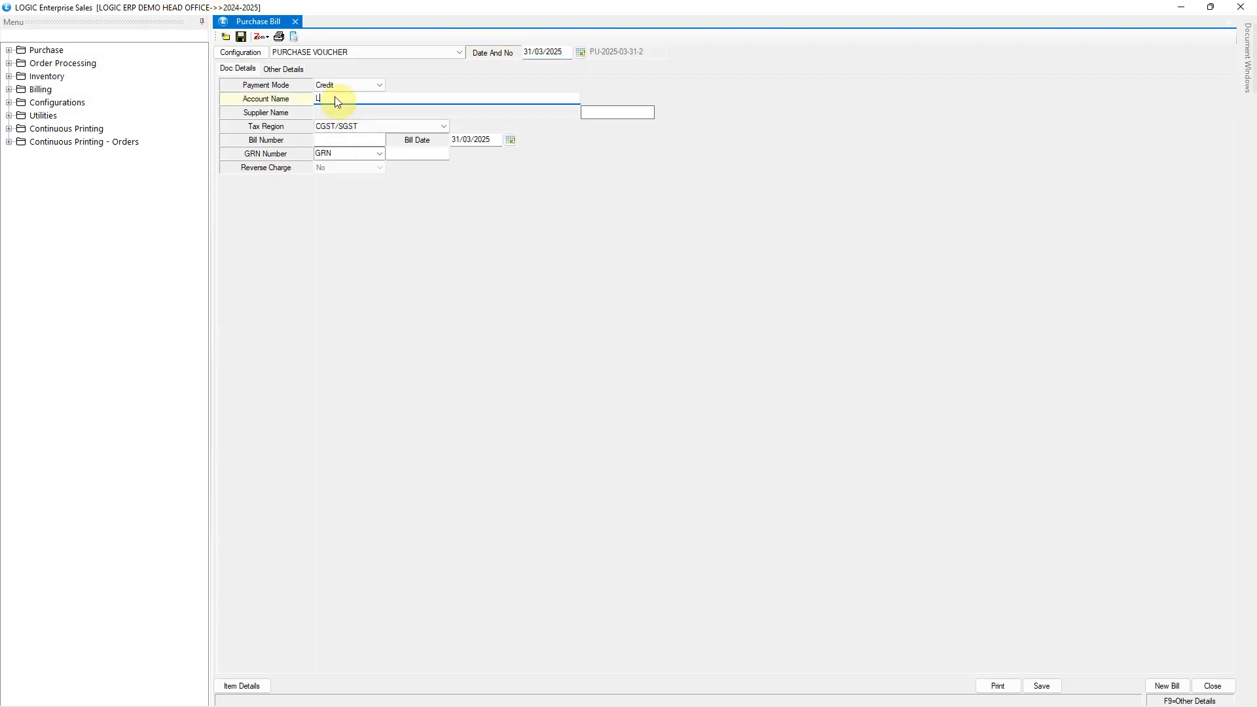
pyautogui.press('Down')
pyautogui.press('Return')
pyautogui.write('RT67')
pyautogui.press('Return')
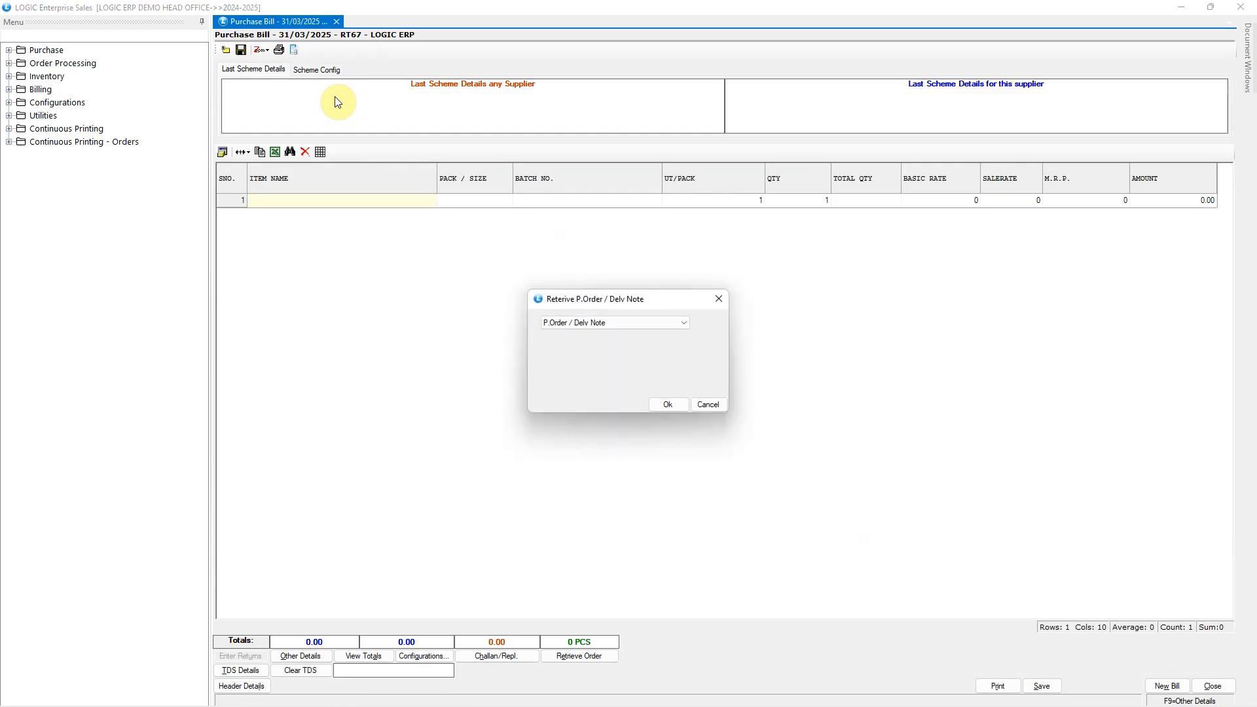
# Step: Search LOGIC ERP's pending purchase orders under the Current Branch filter, inspect the listed orders and cancel the retrieval
pyautogui.click(674, 408)
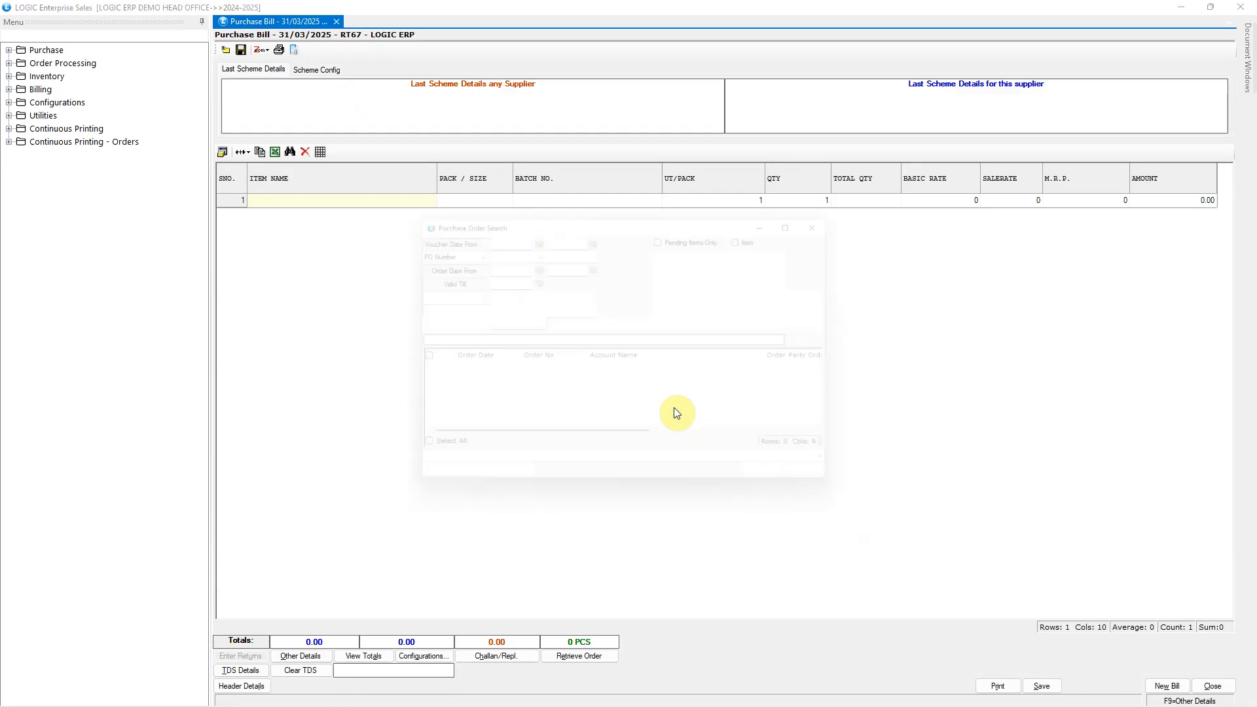
pyautogui.click(836, 314)
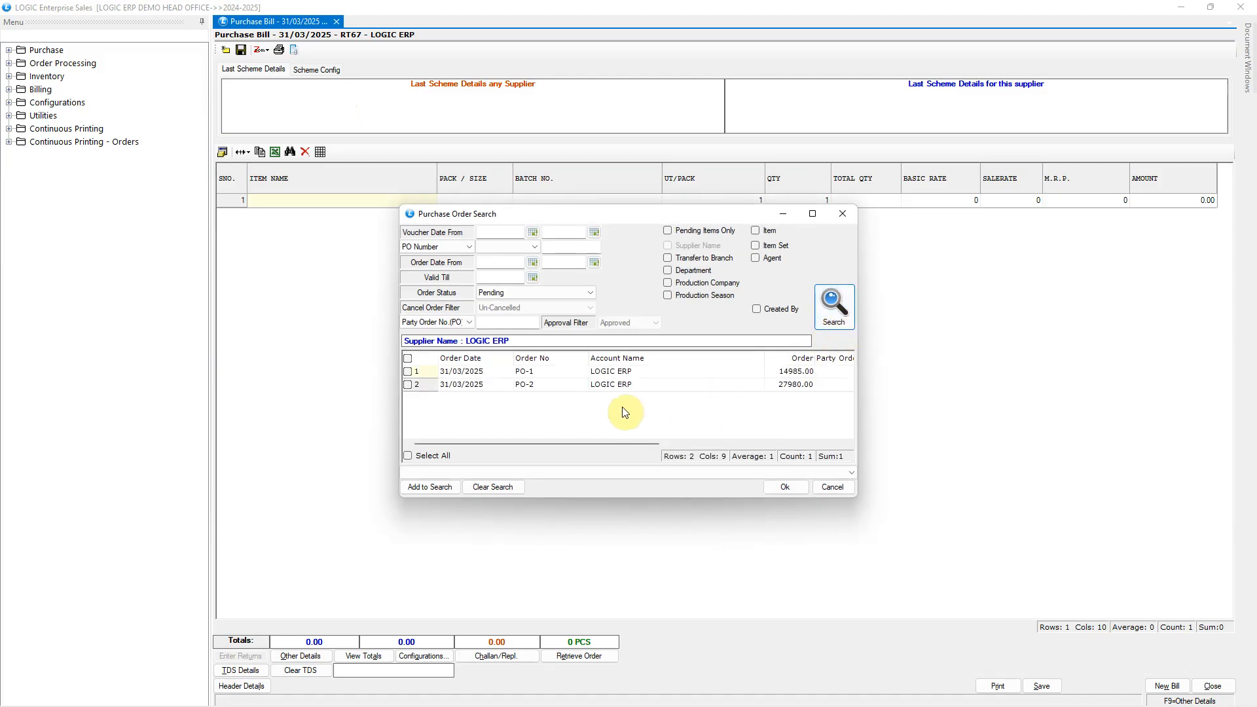
pyautogui.click(621, 373)
pyautogui.click(627, 386)
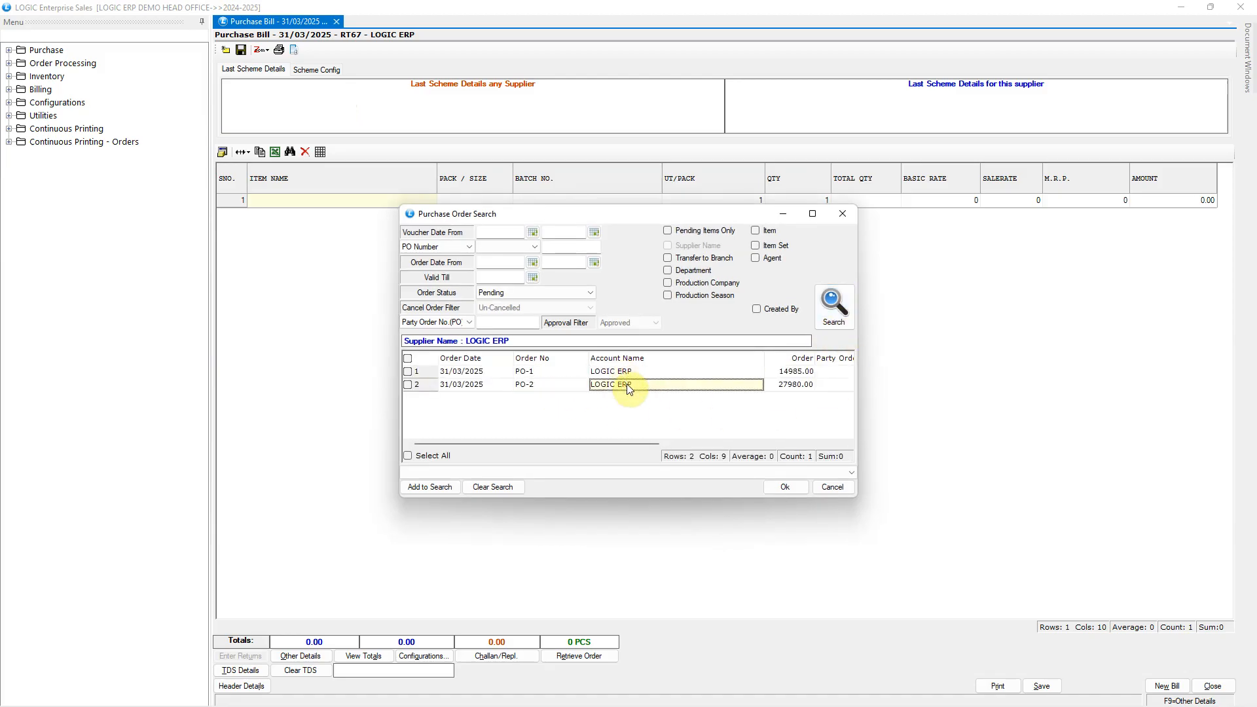
pyautogui.click(827, 488)
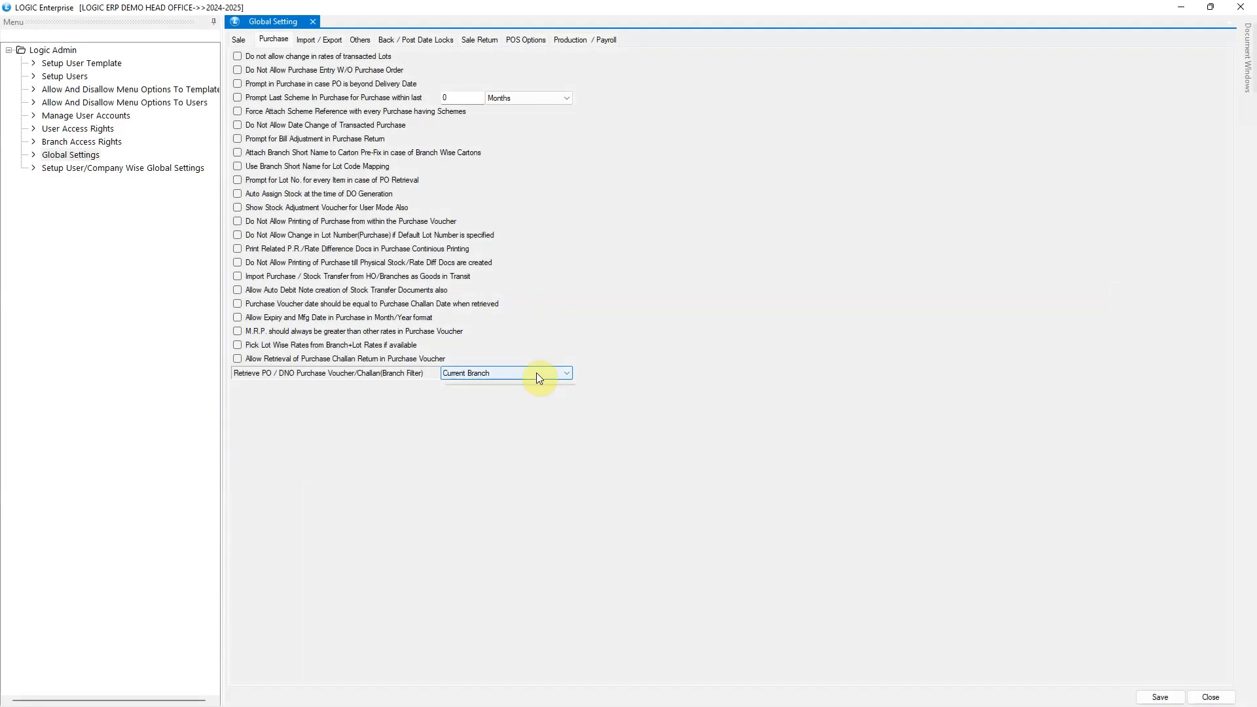
# Step: Set the purchase retrieval branch filter to Current Branch Group Level-1 and save the global settings with a modification reason
pyautogui.click(536, 374)
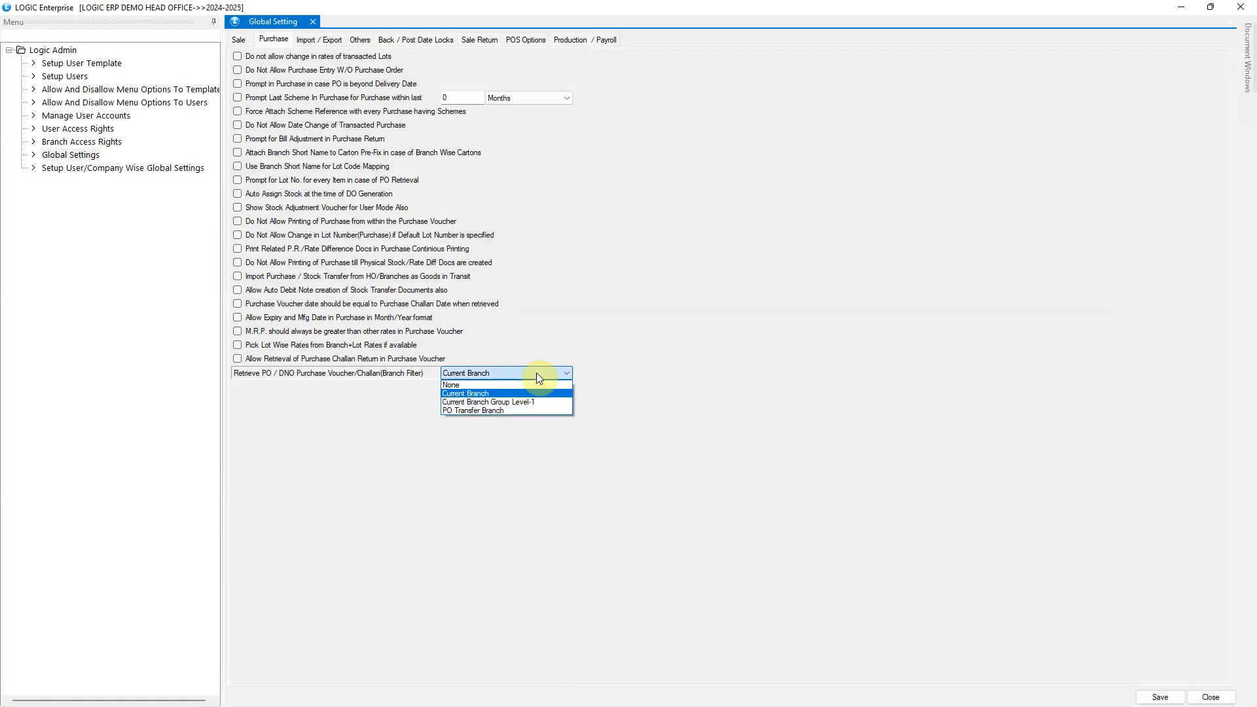
pyautogui.click(560, 409)
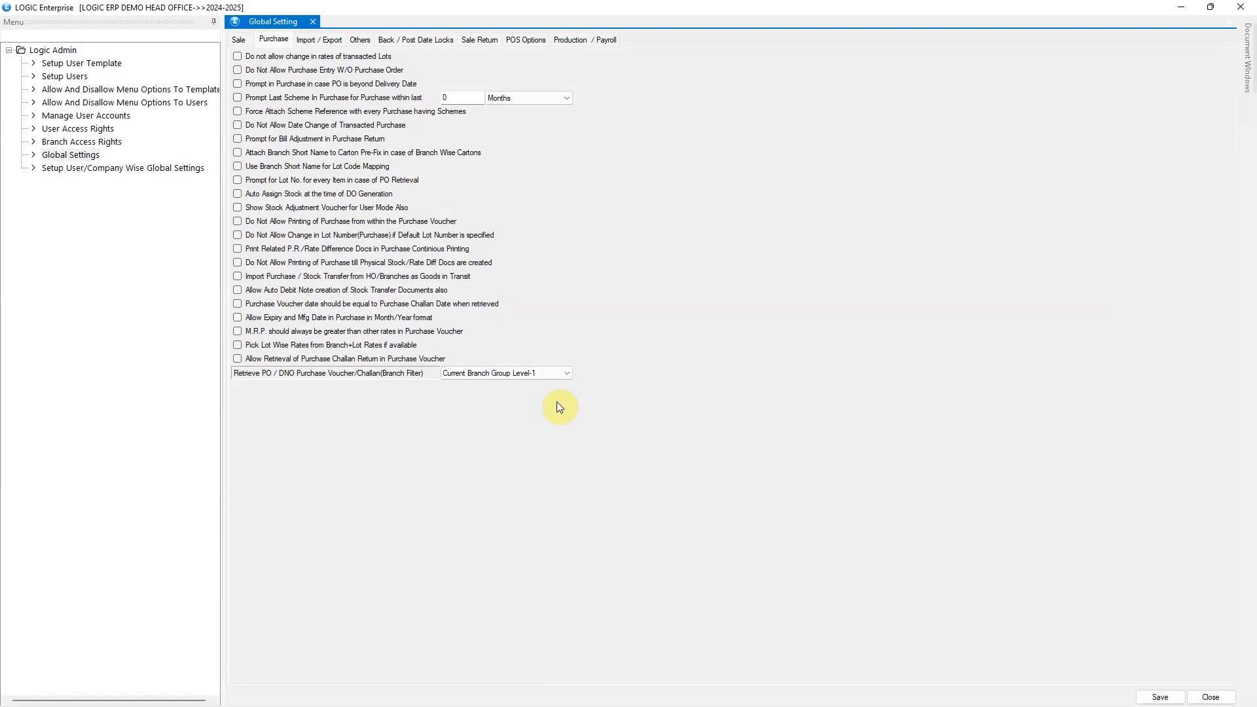
pyautogui.hotkey('alt', 's')
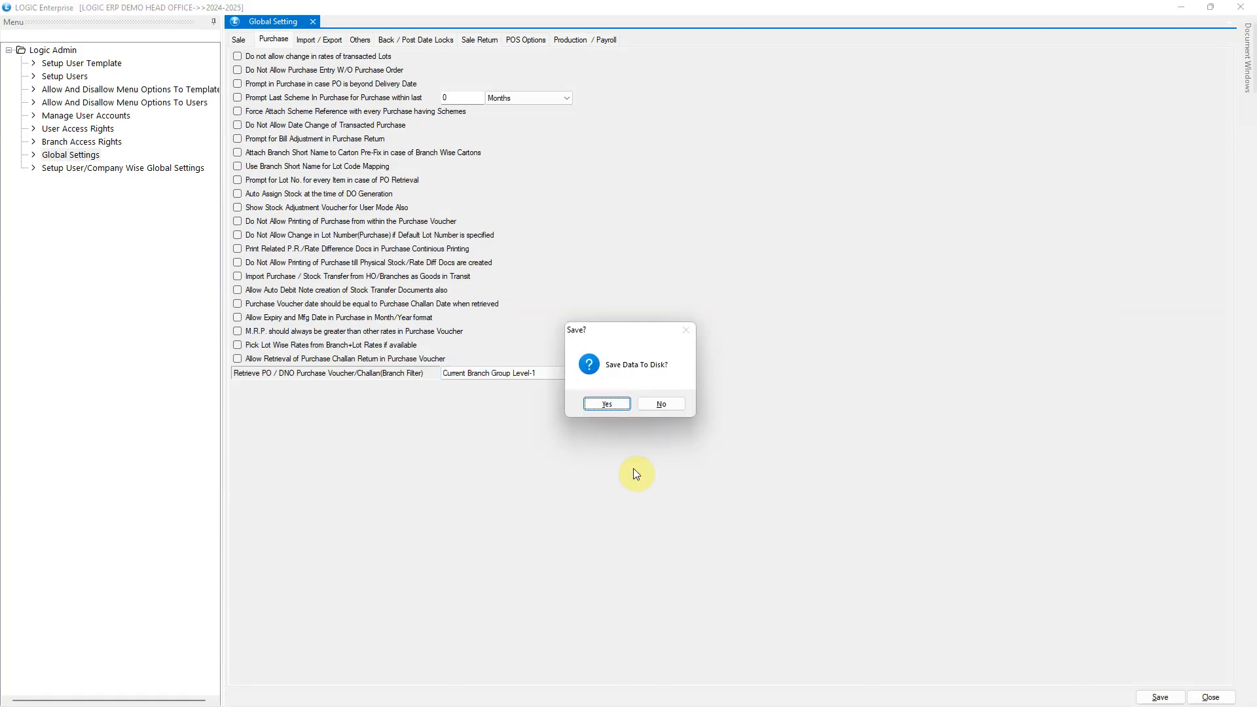
pyautogui.click(607, 404)
pyautogui.write('ok')
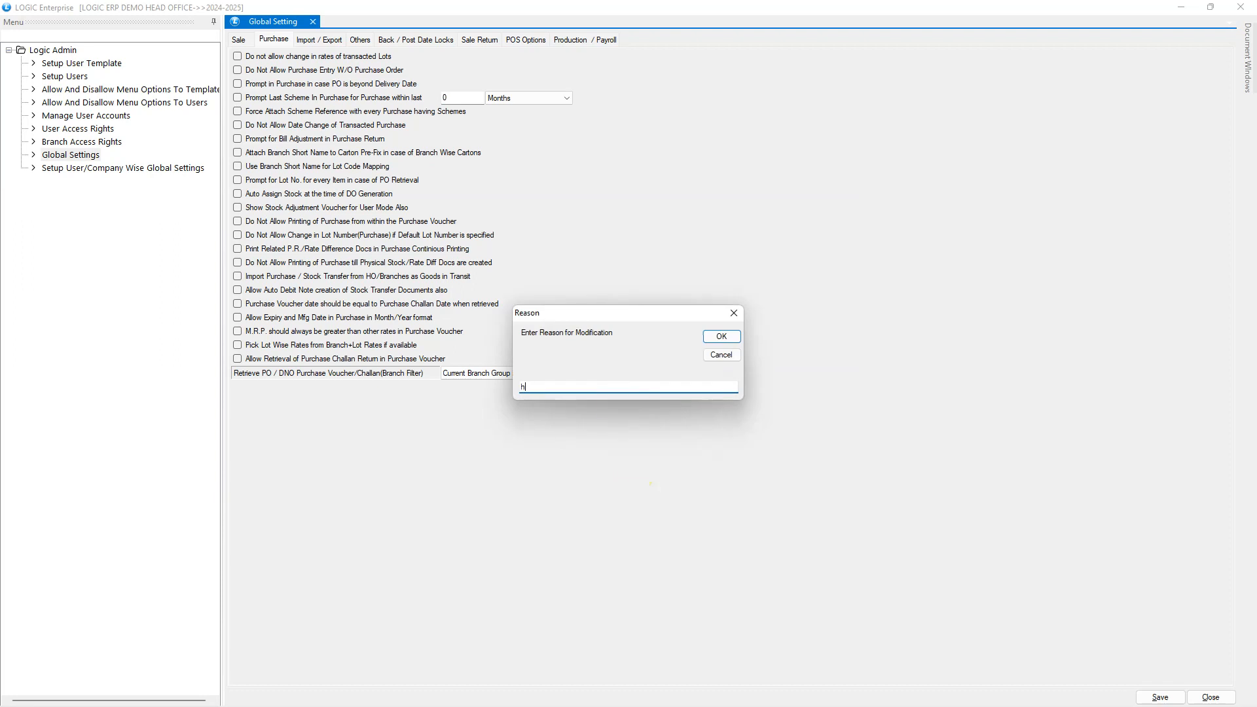
pyautogui.press('Return')
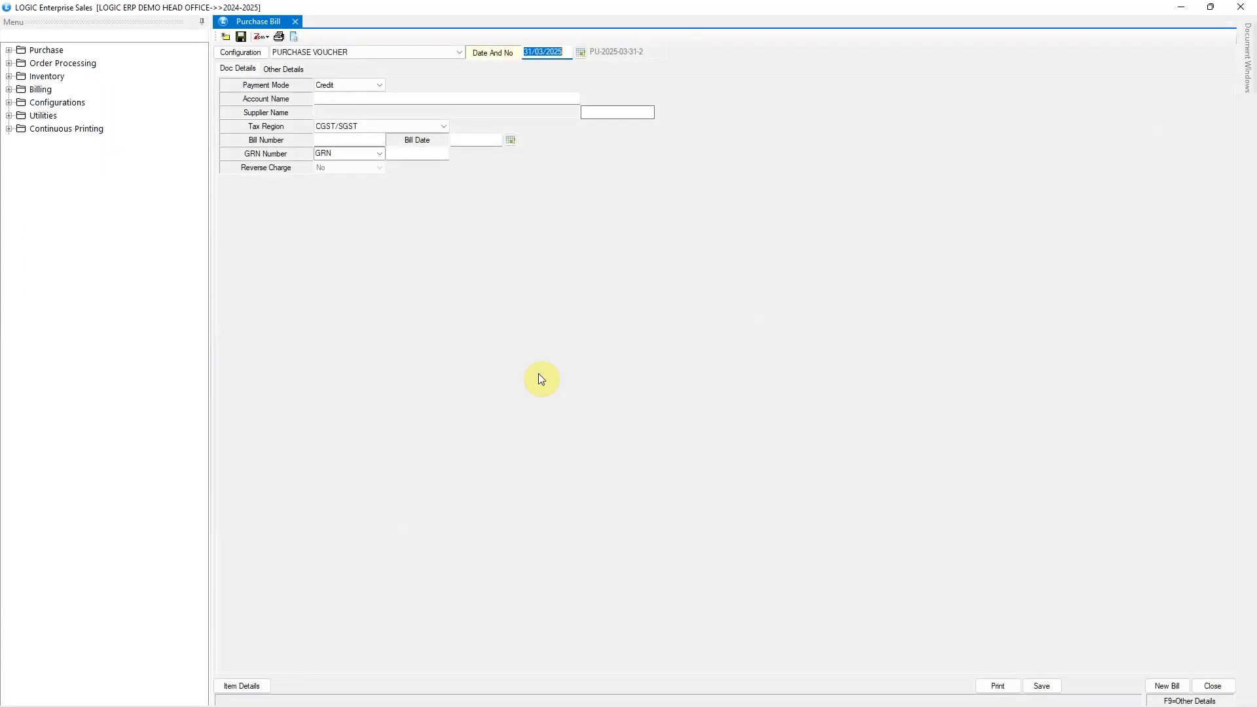
# Step: Fill in a new purchase voucher header with account LOGIC ERP and bill number GT66, and proceed to order retrieval
pyautogui.click(374, 99)
pyautogui.write('L')
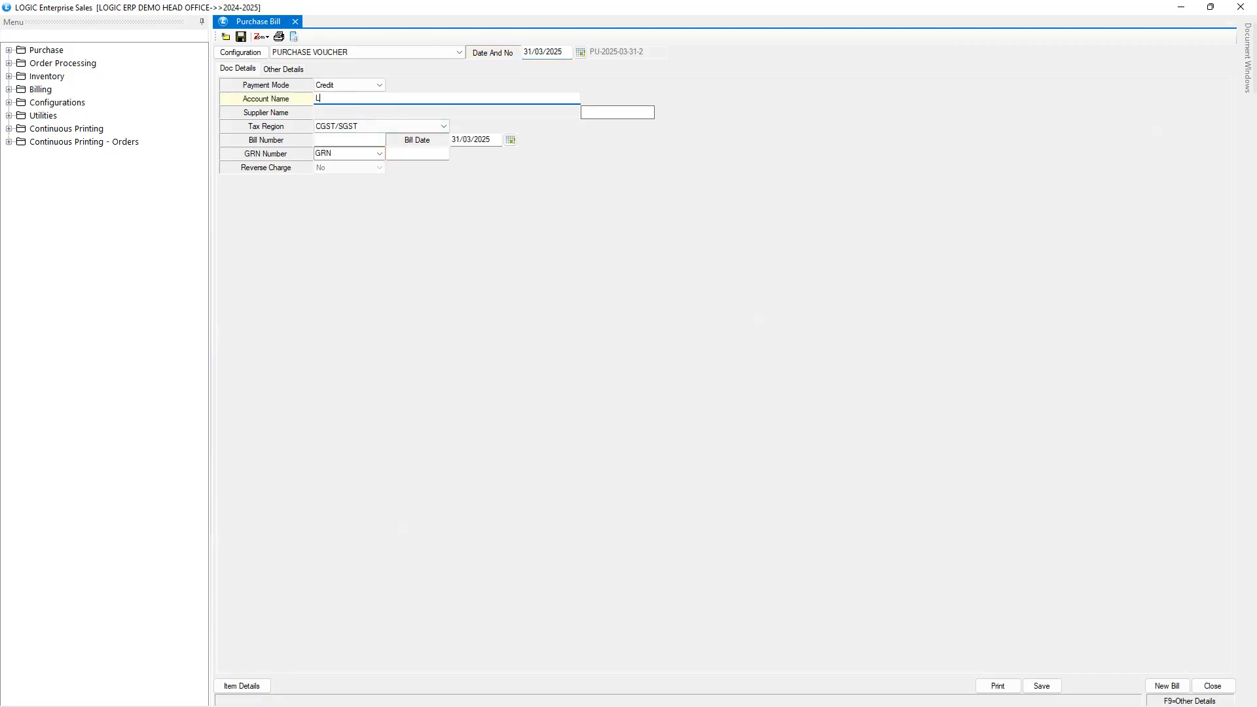
pyautogui.write('OGIC')
pyautogui.press('Return')
pyautogui.write('GT66')
pyautogui.press('pagedown')
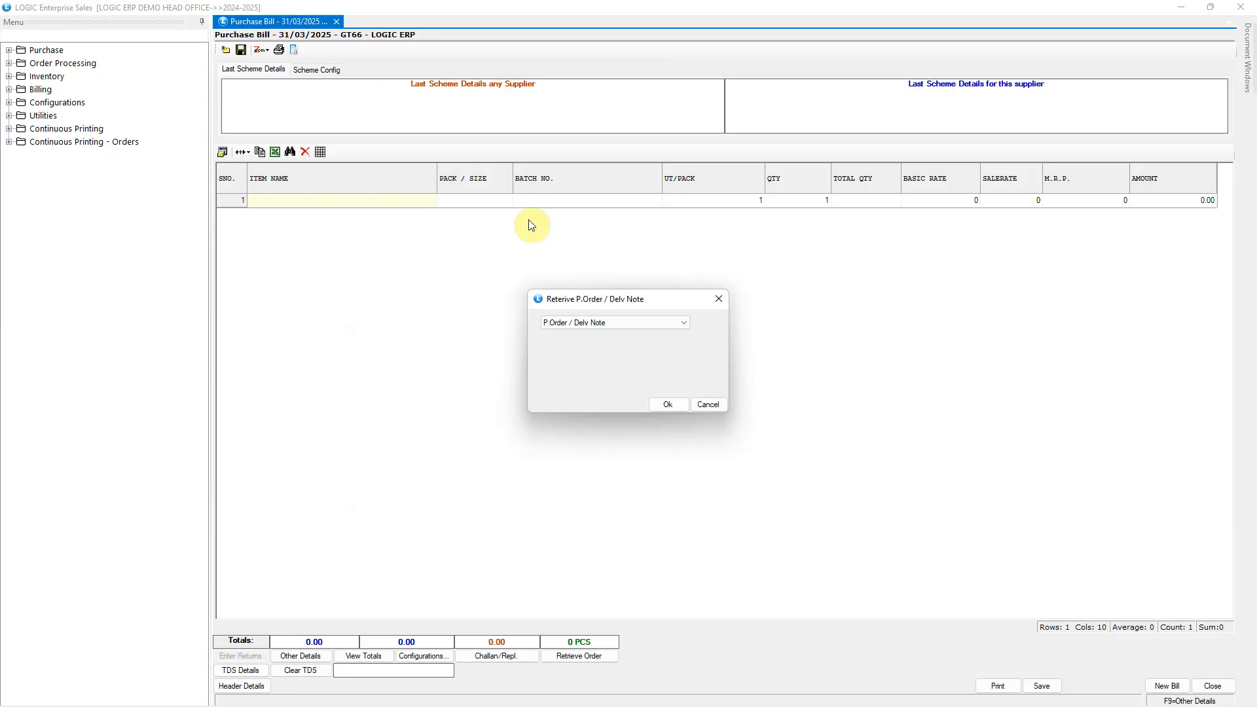
# Step: Search LOGIC ERP's pending purchase orders under the Current Branch Group Level-1 filter, and cancel the retrieval
pyautogui.click(668, 405)
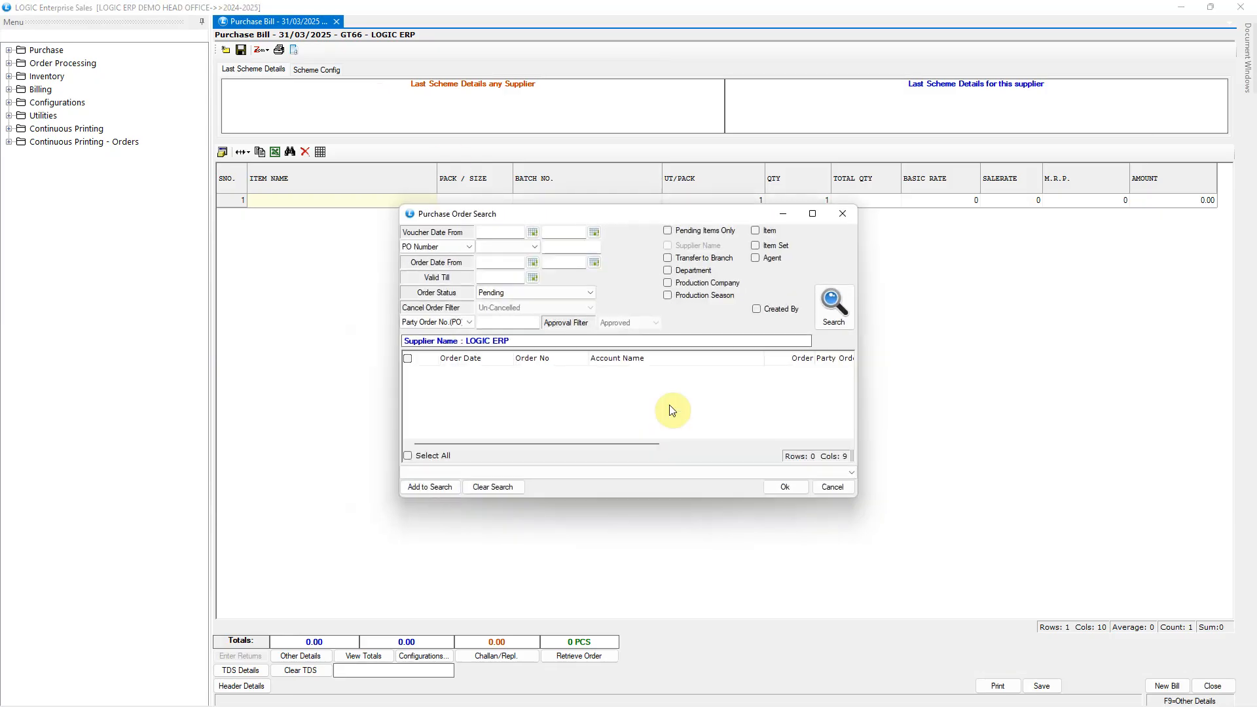
pyautogui.click(820, 326)
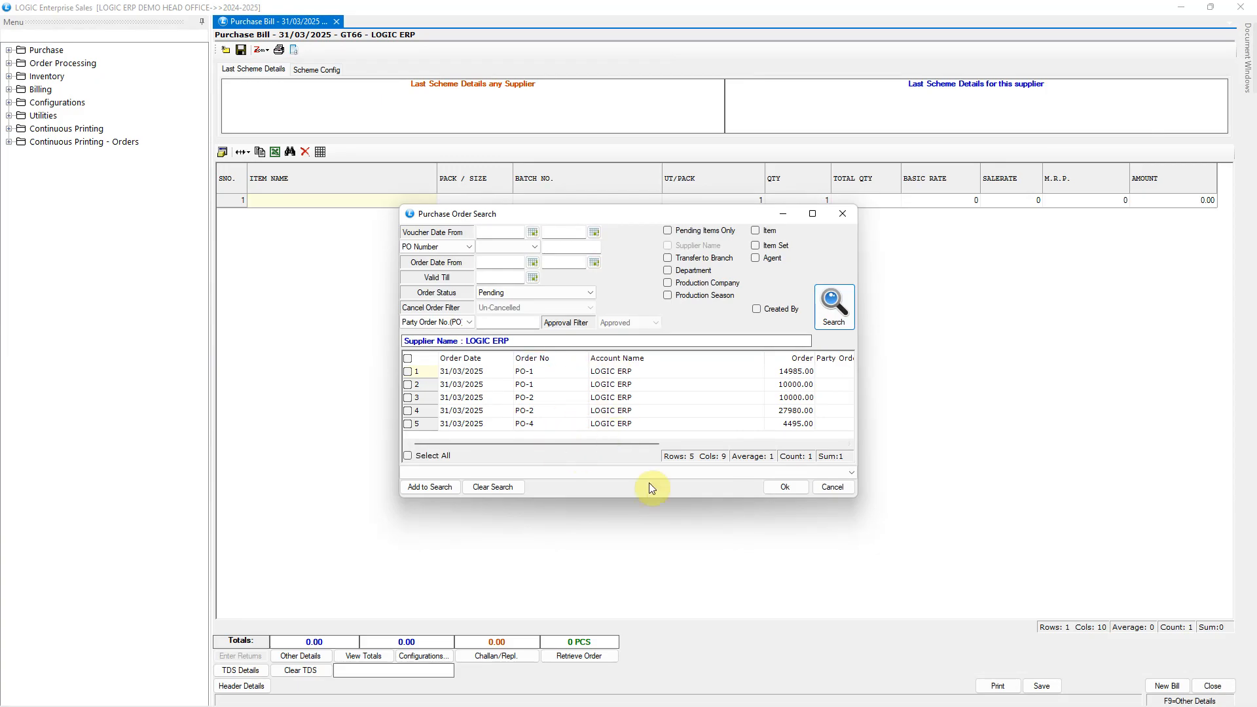
pyautogui.click(825, 489)
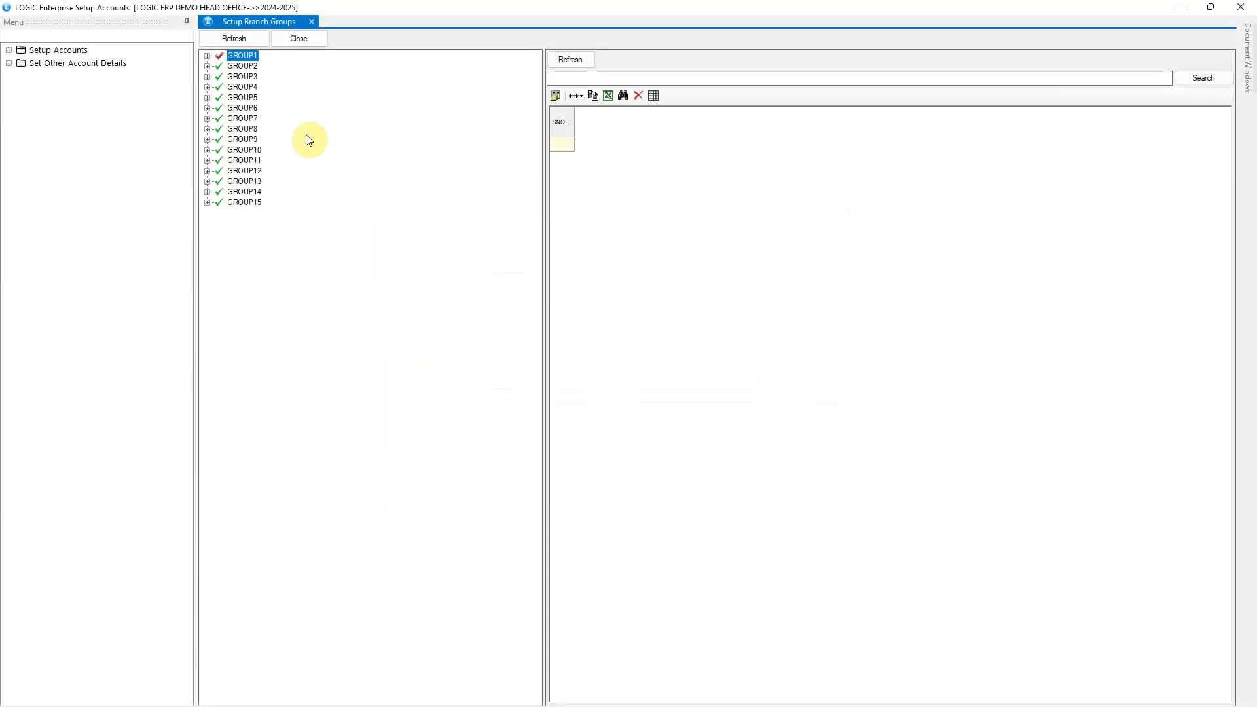
# Step: In the branch group setup, expand GROUP1 and GROUP1.GRP1 to examine the GANGANAGER group and its contents
pyautogui.click(207, 56)
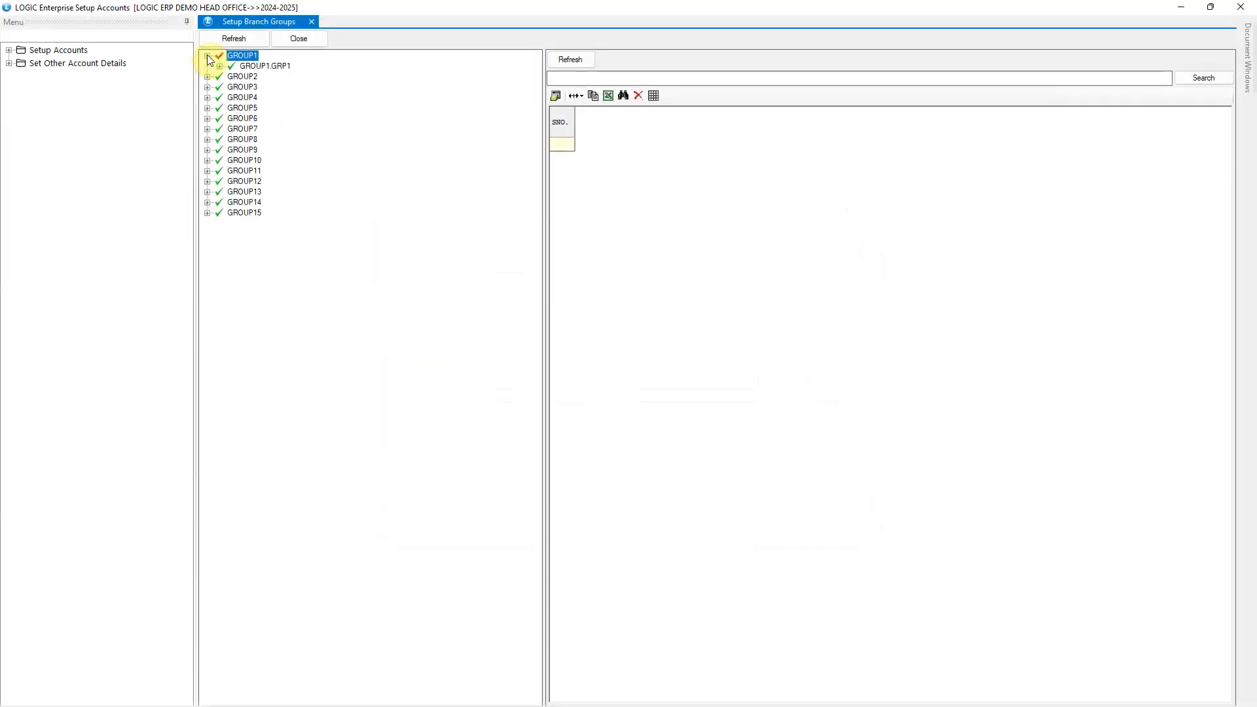
pyautogui.click(264, 67)
pyautogui.click(220, 66)
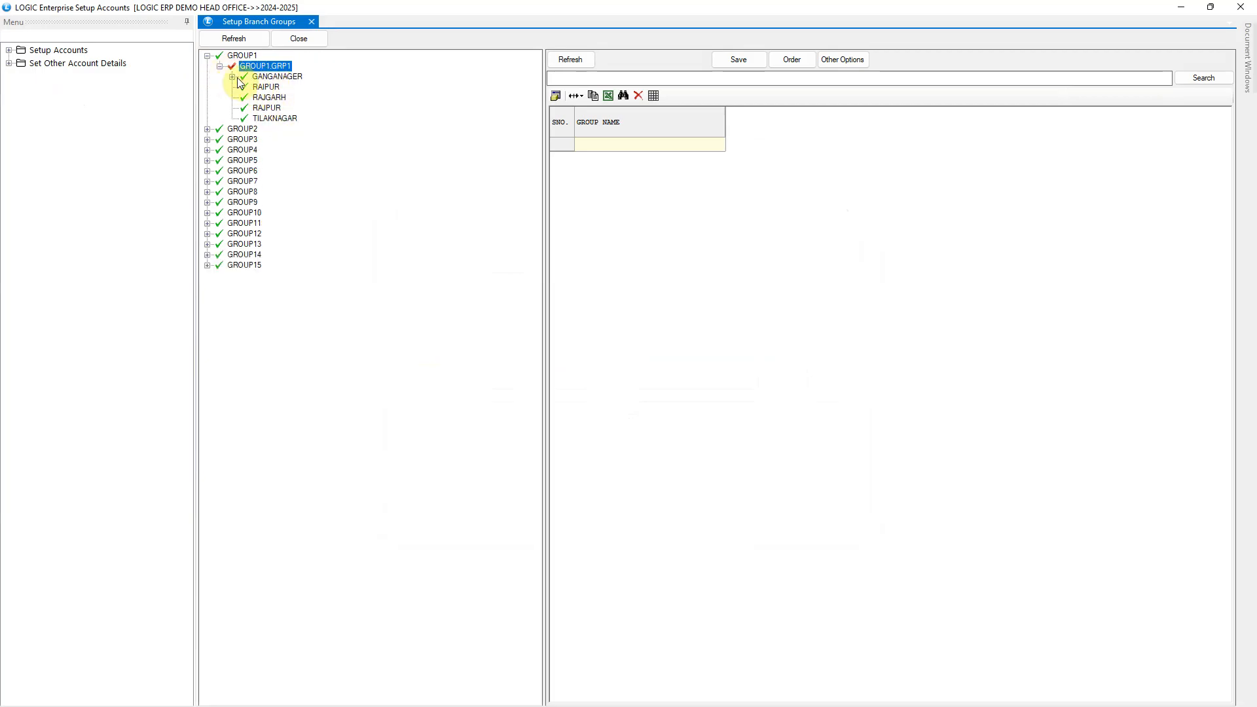
pyautogui.click(232, 76)
pyautogui.click(275, 76)
pyautogui.click(298, 87)
pyautogui.click(292, 98)
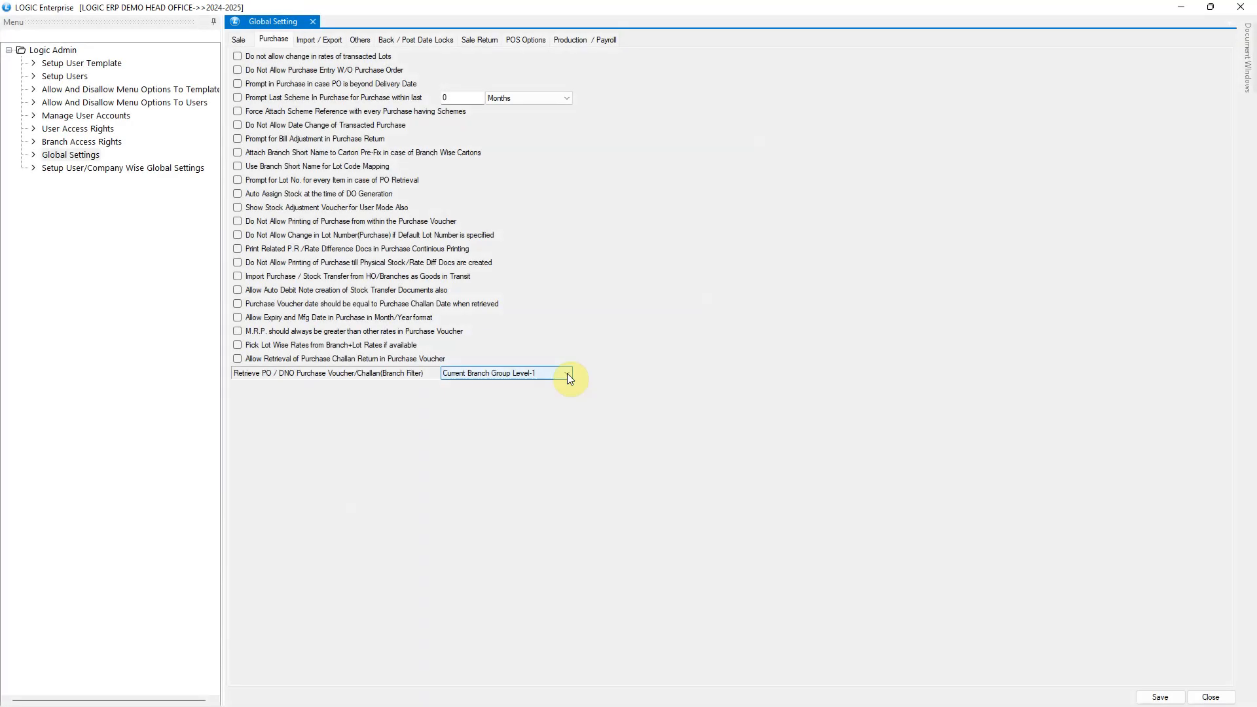
# Step: Set the purchase retrieval branch filter to PO Transfer Branch and save the global settings with modification reason 233
pyautogui.click(568, 373)
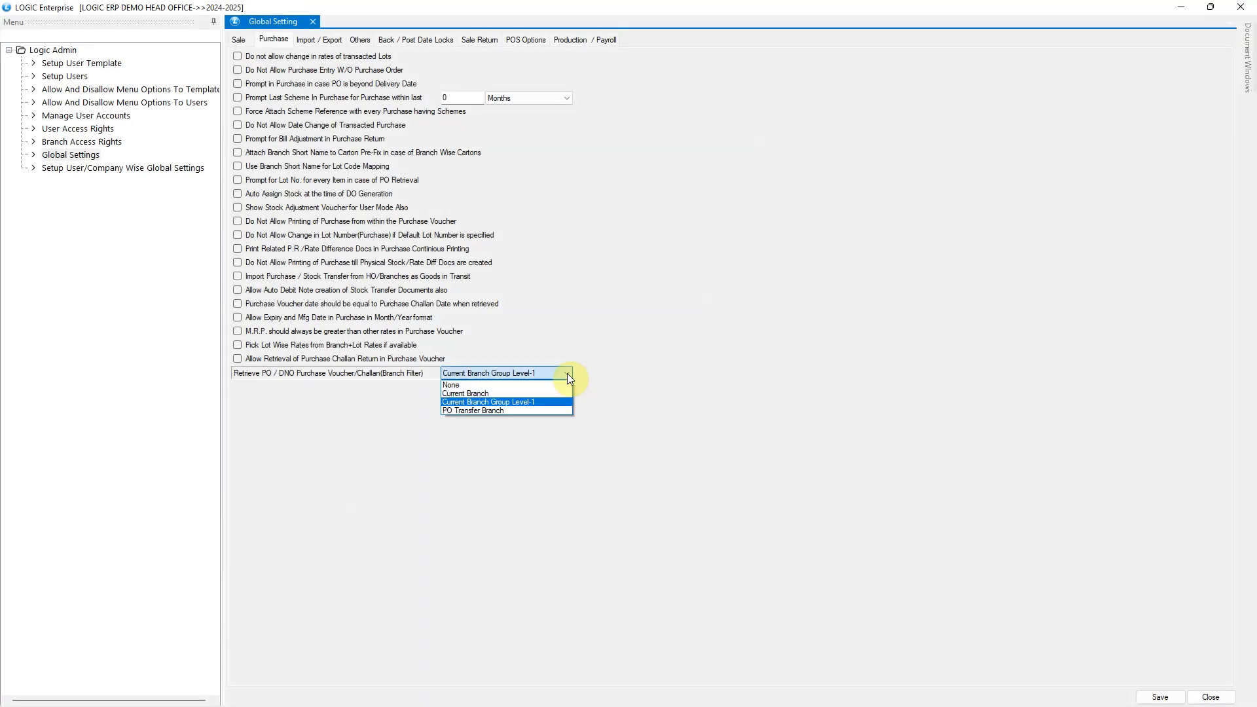
pyautogui.click(457, 413)
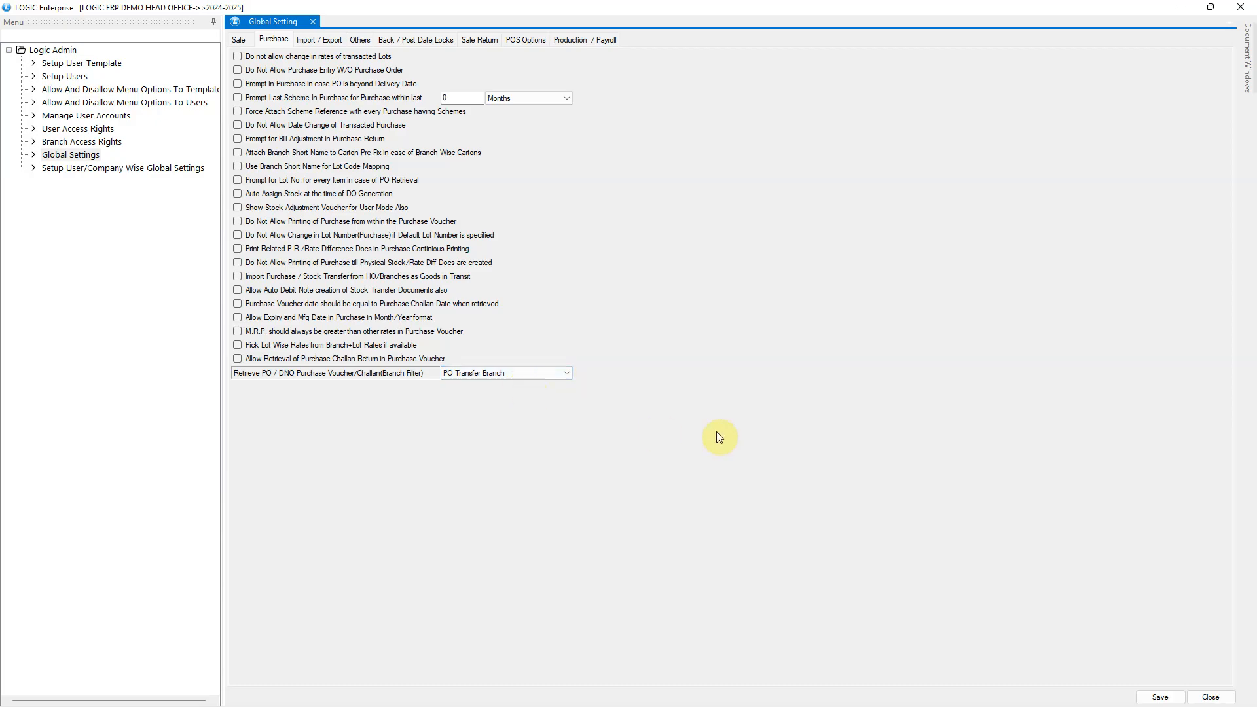
pyautogui.hotkey('alt', 's')
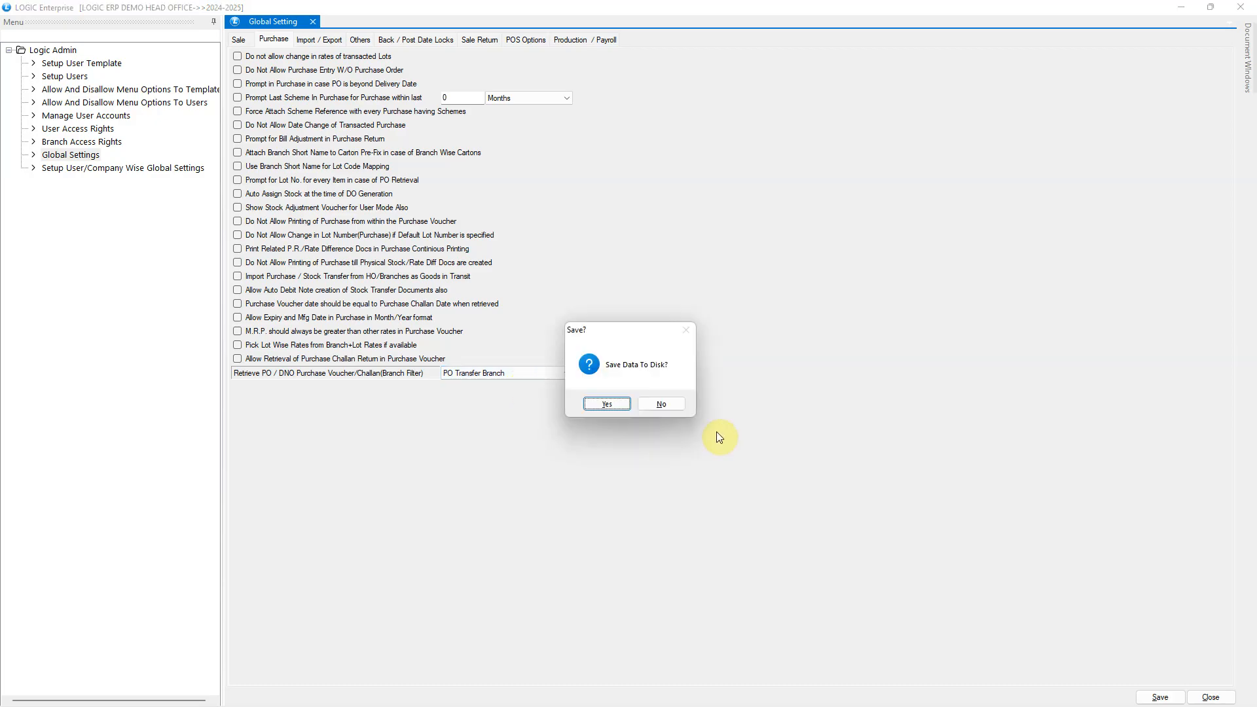
pyautogui.click(616, 406)
pyautogui.write('233')
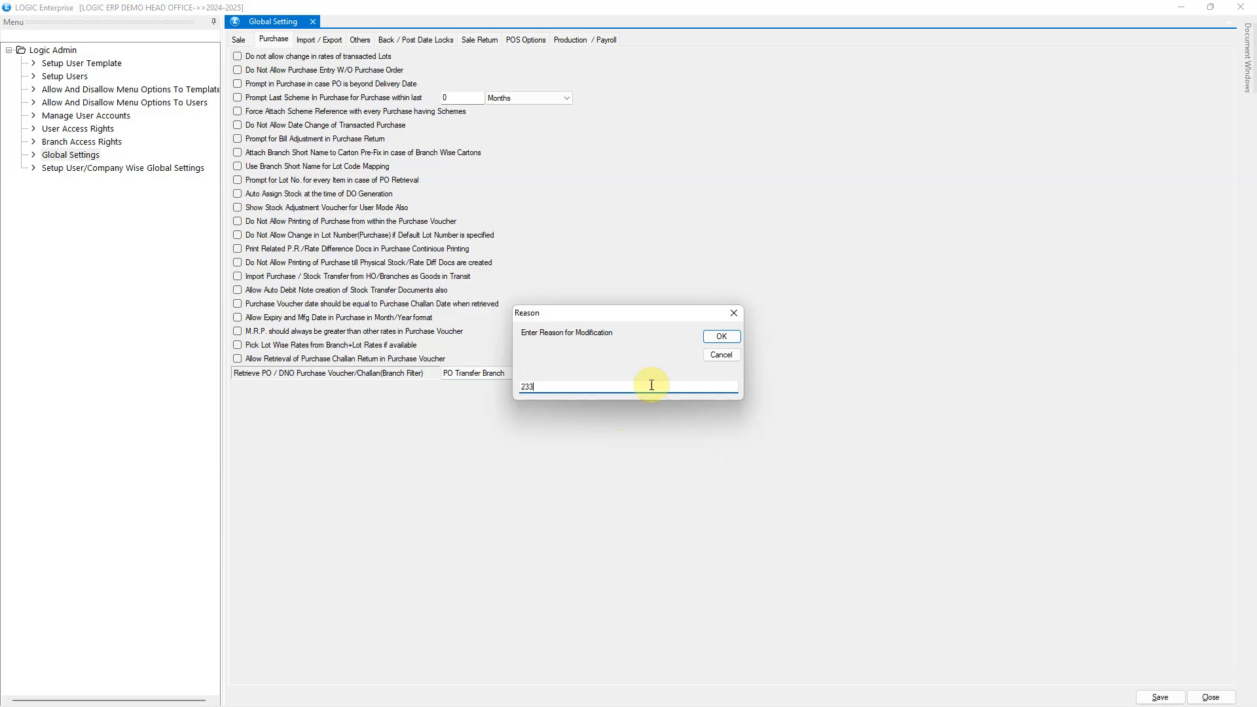
pyautogui.click(731, 337)
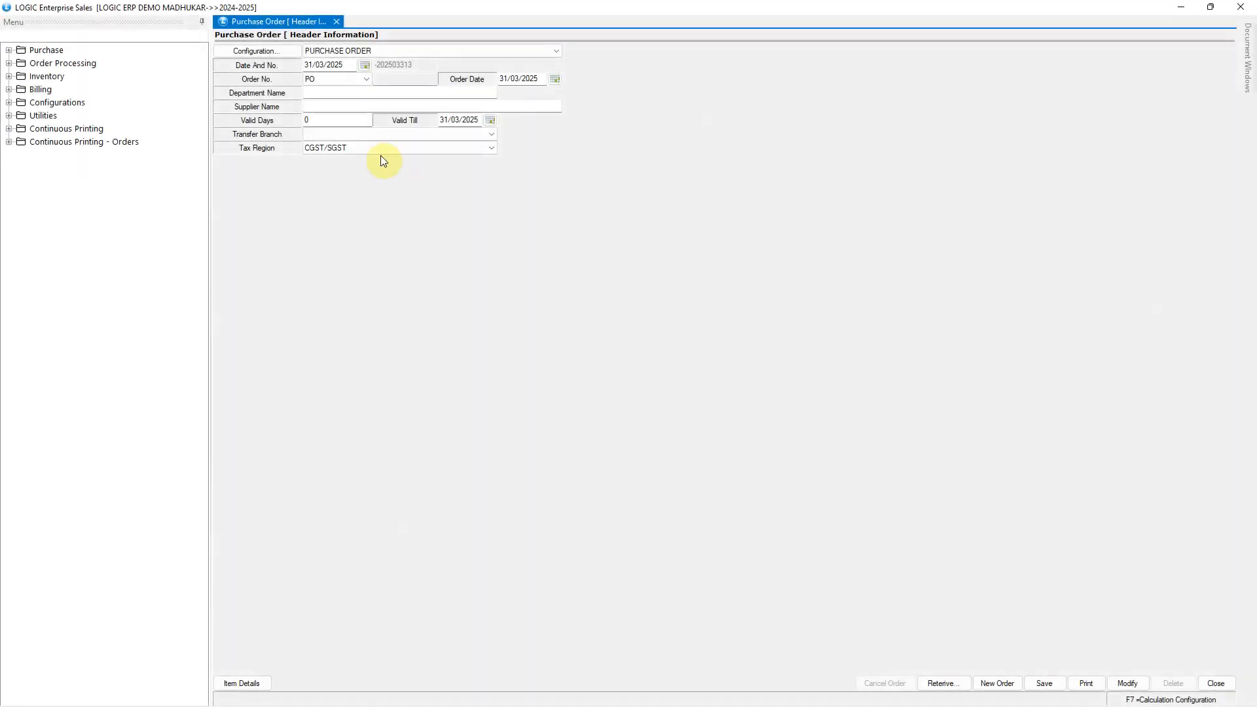
# Step: Fill in the new purchase order header with supplier LOGIC ERP and transfer branch HEAD OFFICE
pyautogui.click(327, 109)
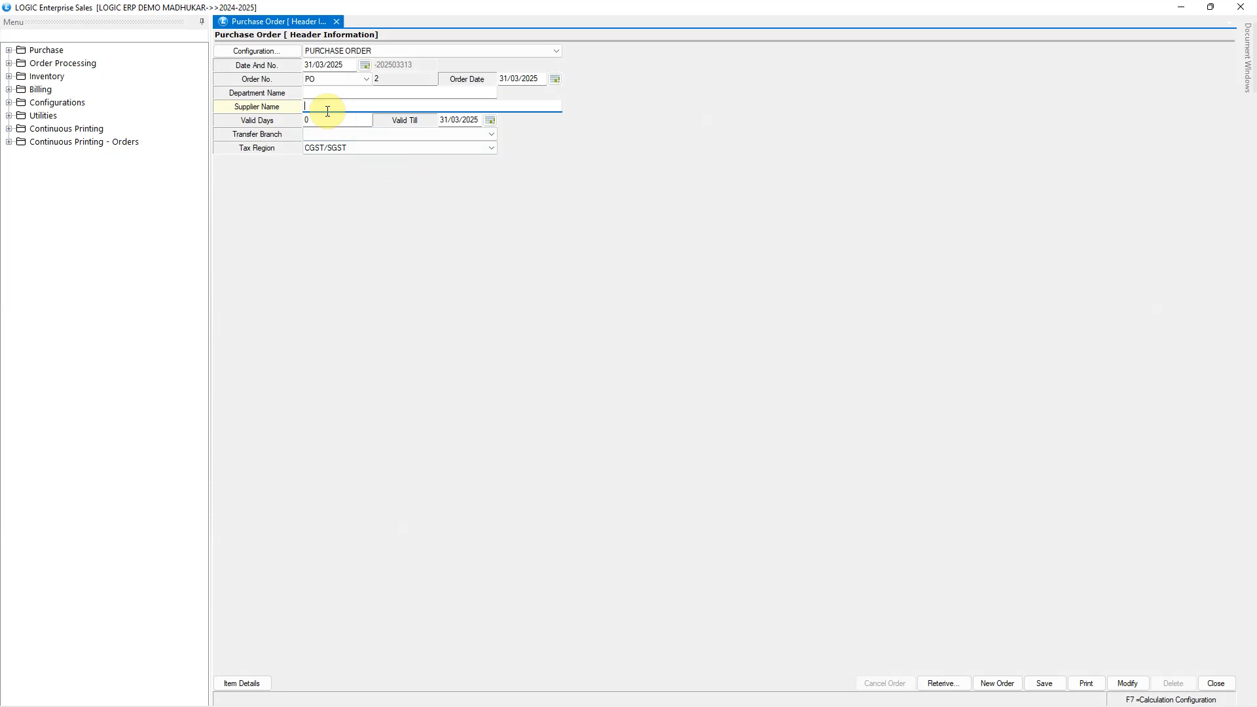
pyautogui.write('LO')
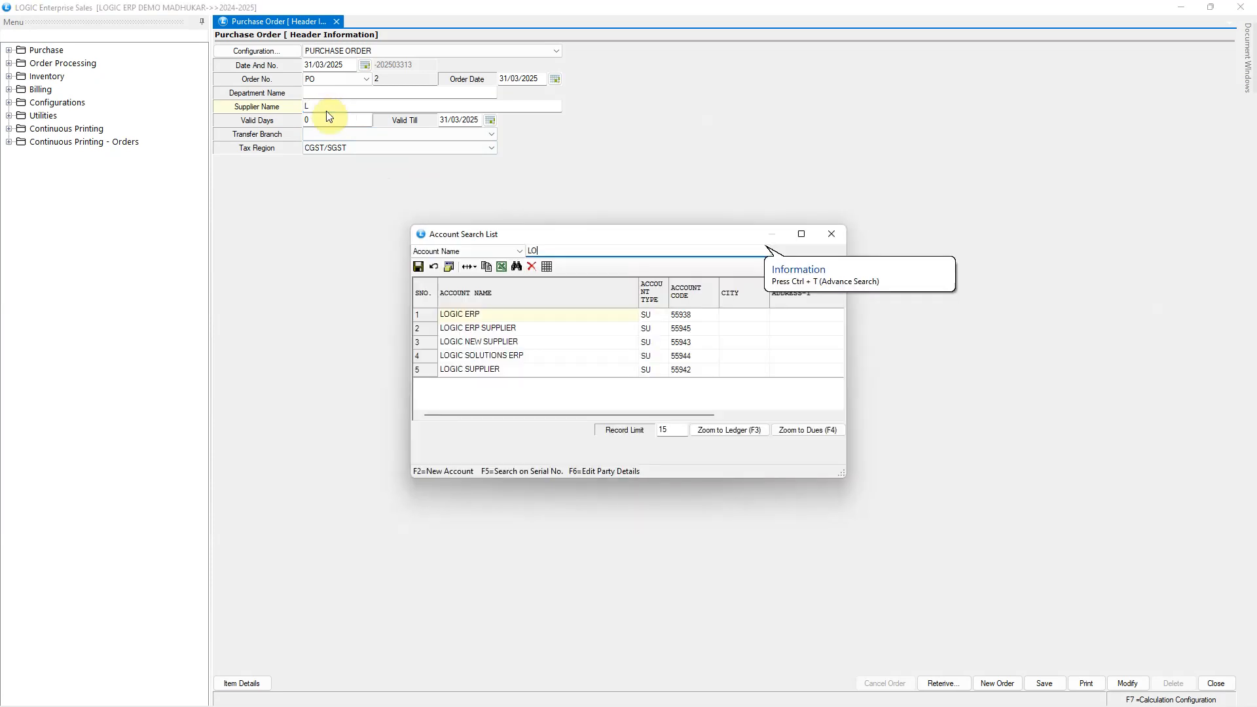
pyautogui.write('GI')
pyautogui.press('Return')
pyautogui.press('Return')
pyautogui.press('Return')
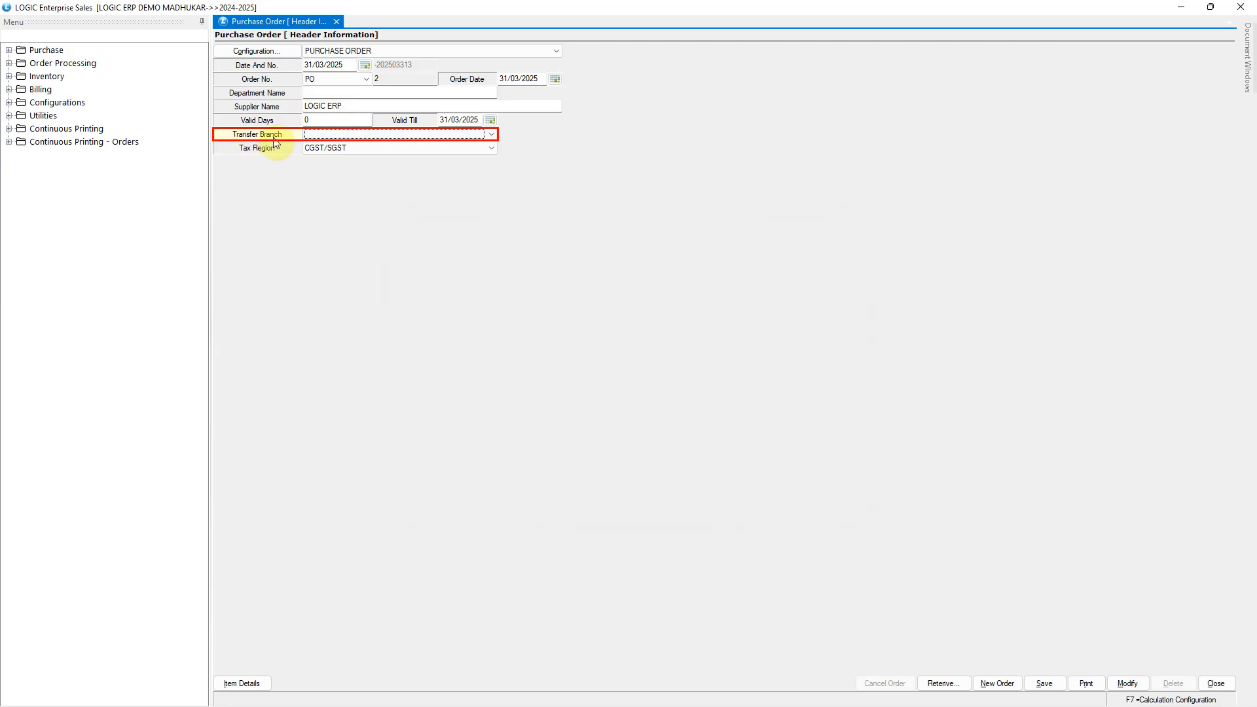
pyautogui.click(444, 135)
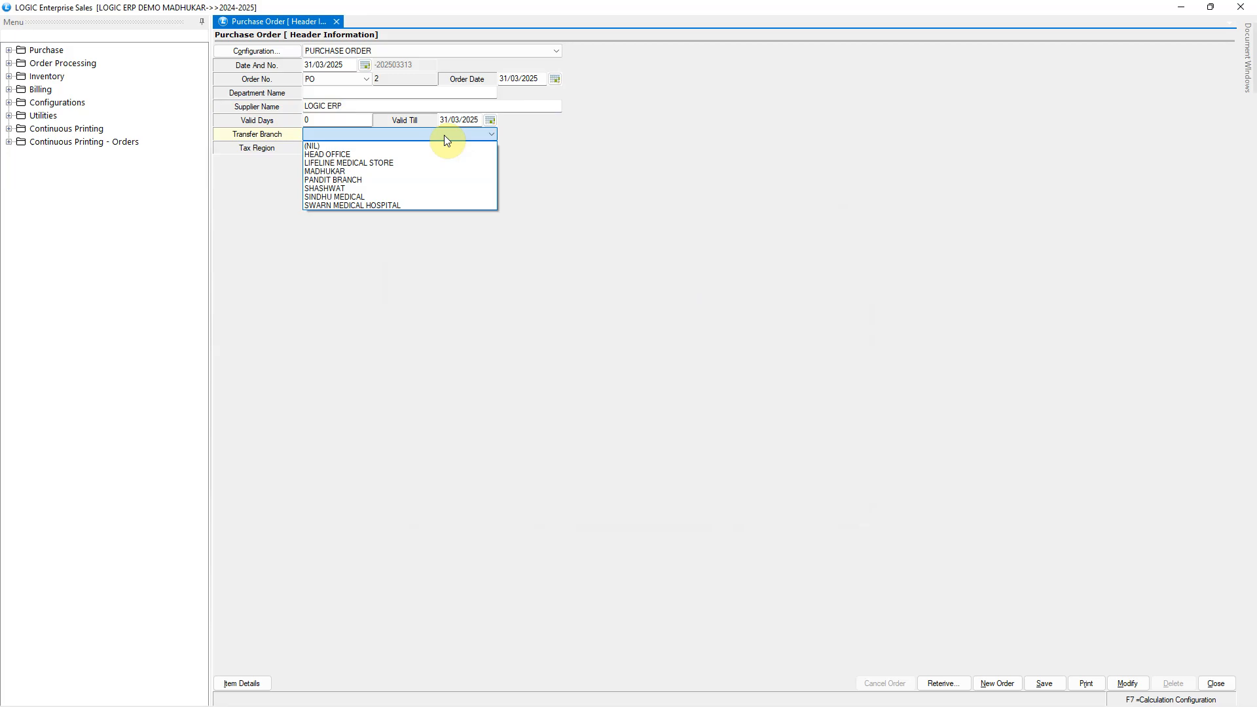
pyautogui.click(449, 154)
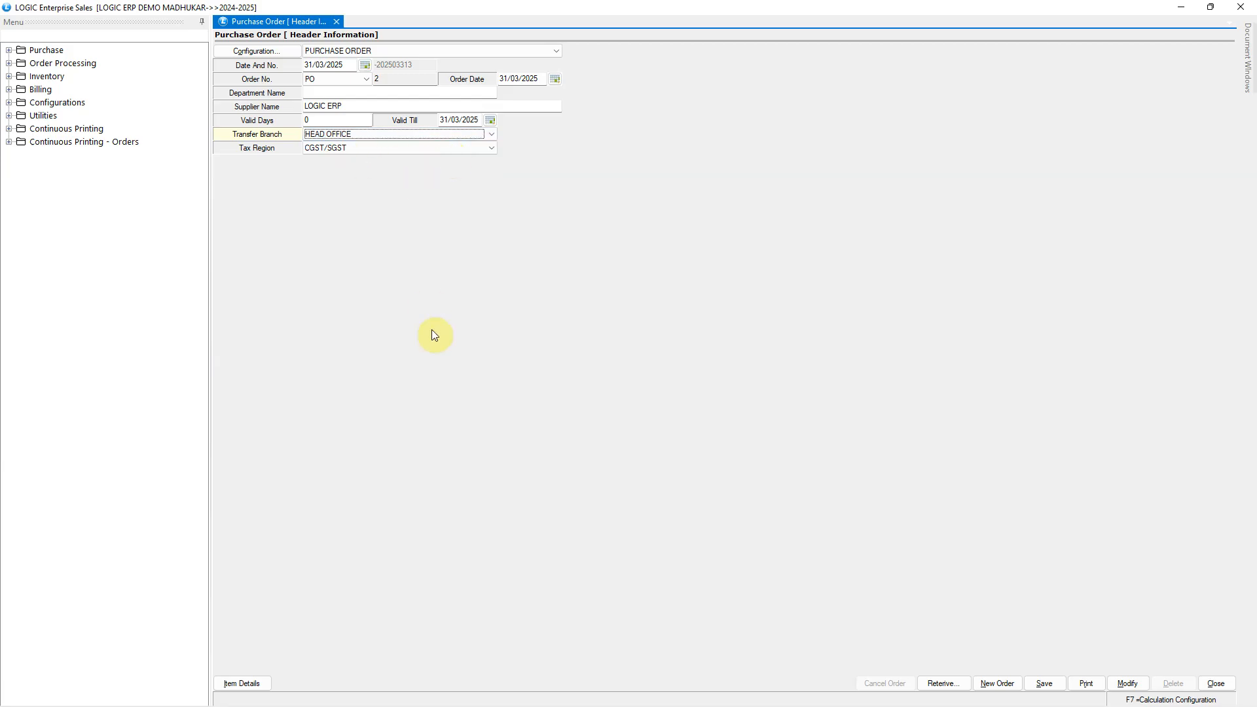
# Step: Add the item CODE SHEE DRESS in size XL with a quantity of 12, and save the purchase order
pyautogui.hotkey('alt', 'i')
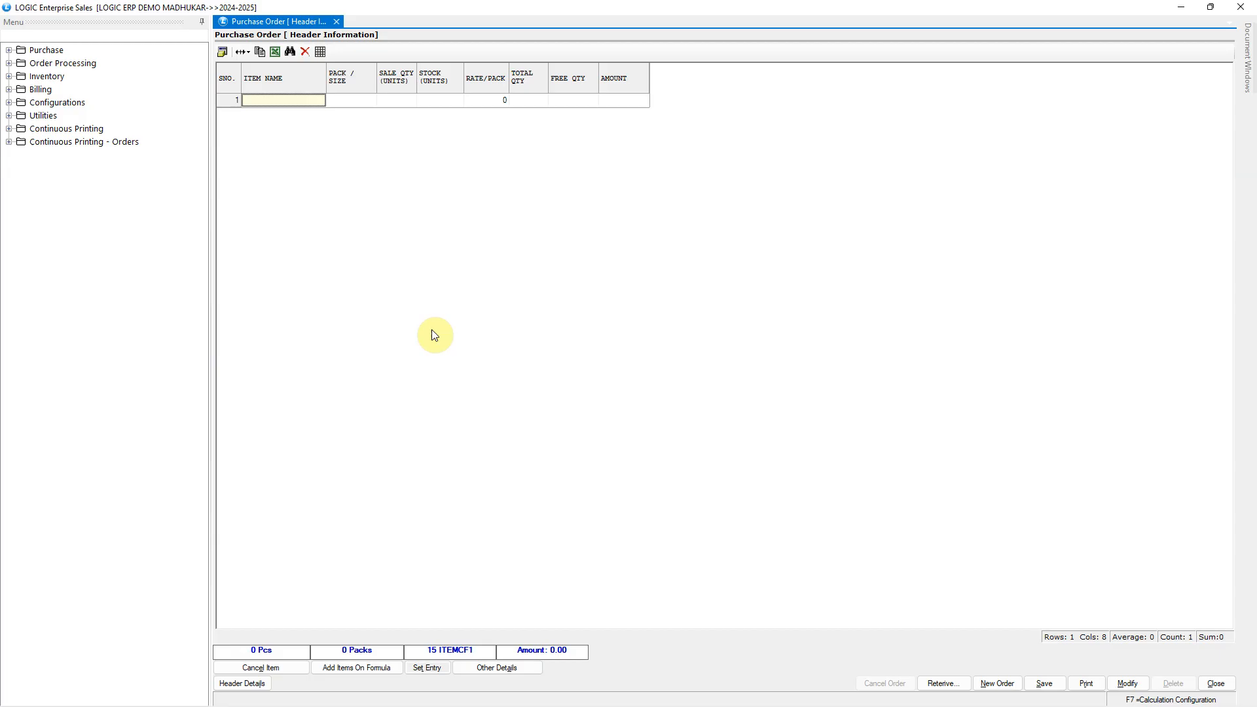
pyautogui.press('Return')
pyautogui.press('Return')
pyautogui.press('Return')
pyautogui.press('Return')
pyautogui.write('12')
pyautogui.press('Return')
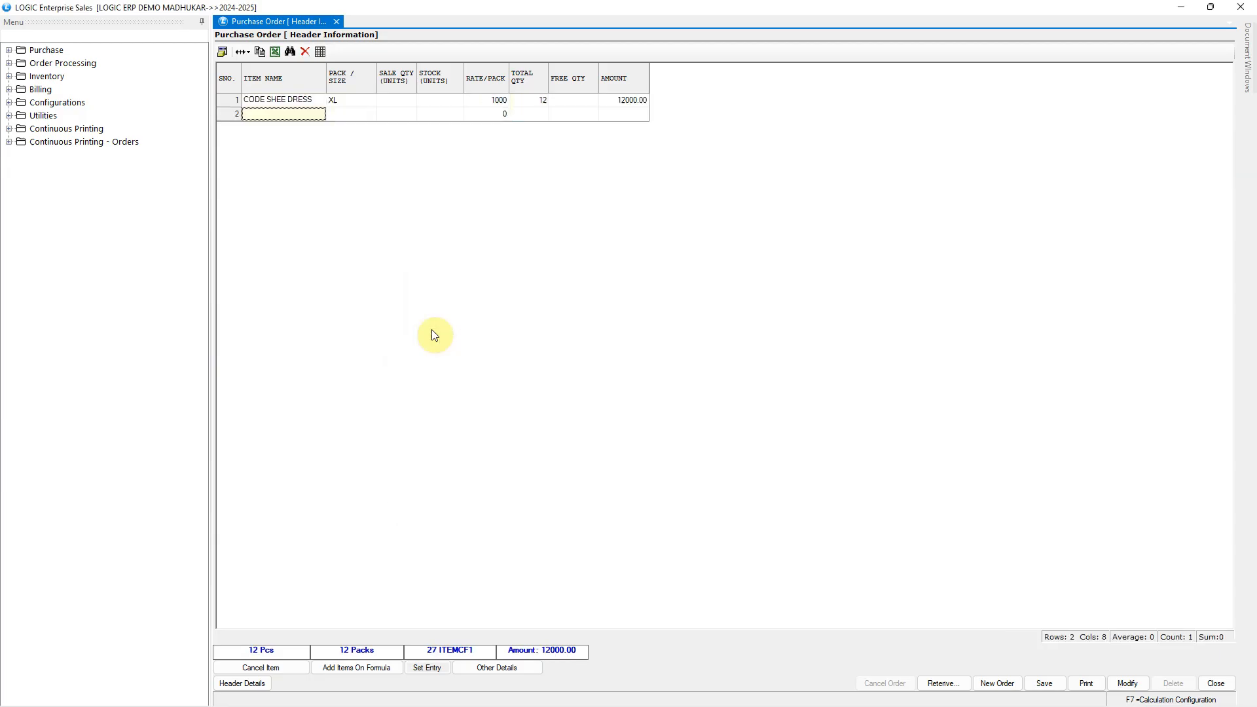
pyautogui.hotkey('alt', 's')
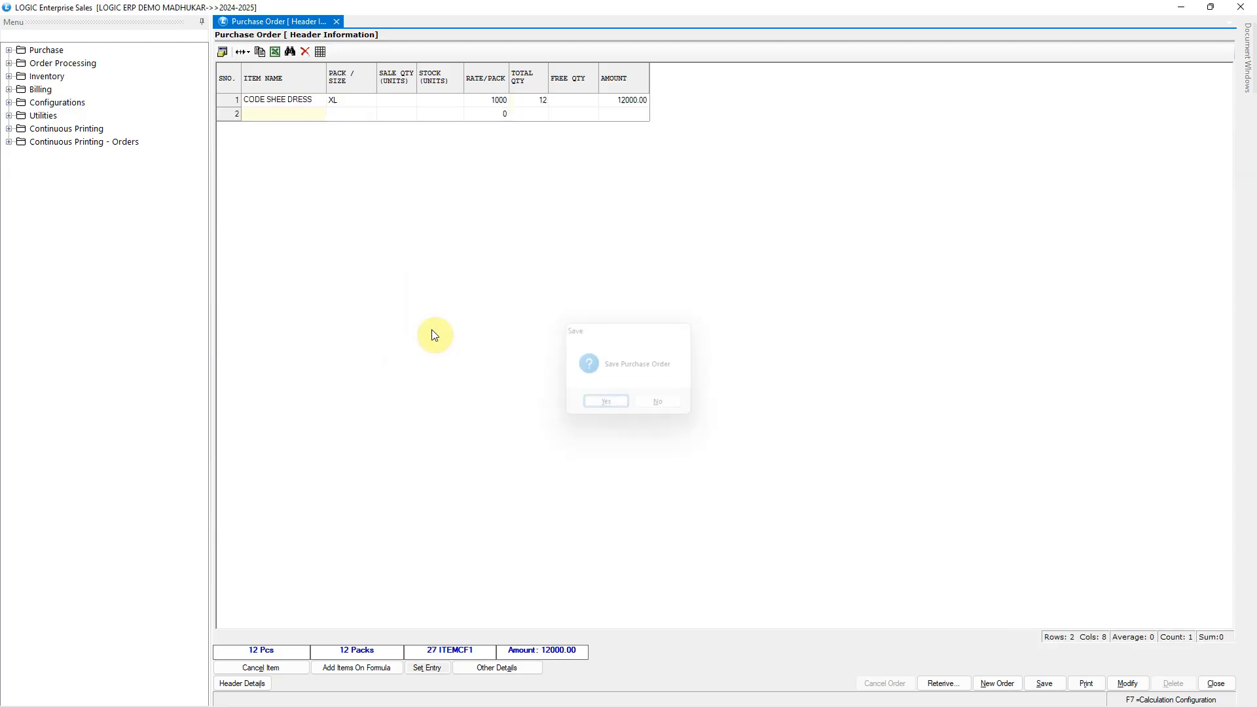
pyautogui.press('Return')
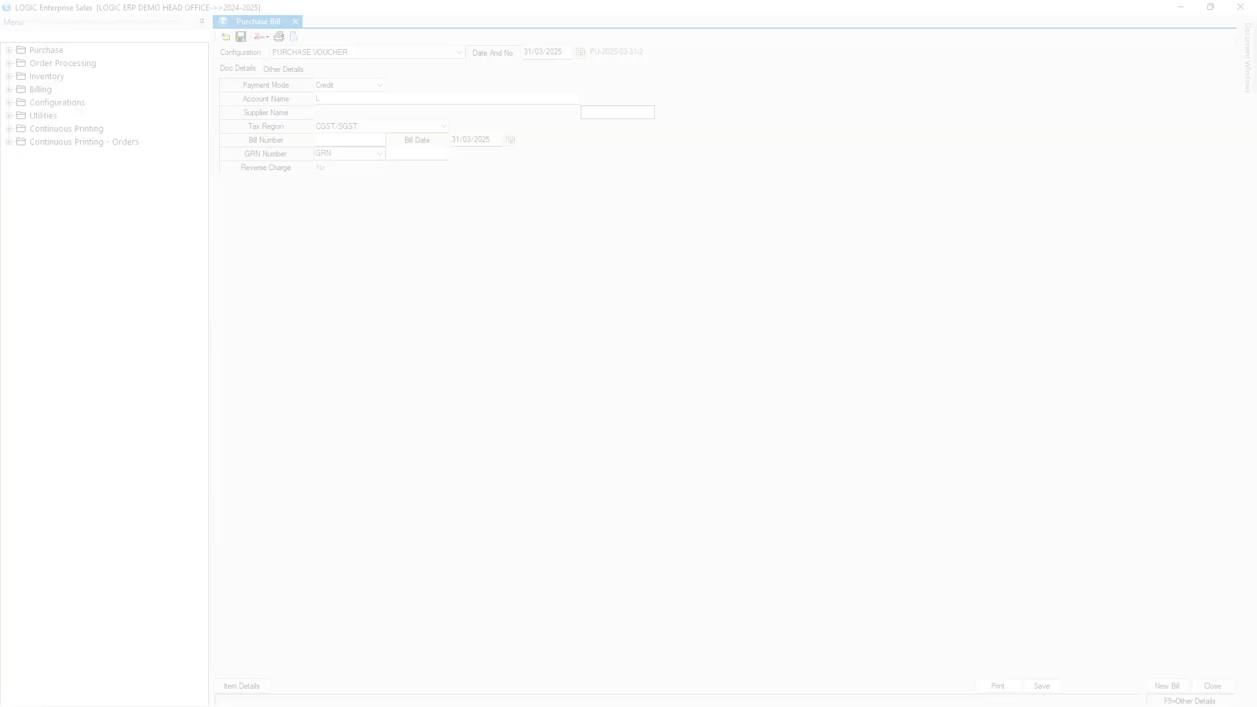
# Step: In the head office purchase voucher, enter account LOGIC ERP and bill number GT6, and proceed to order retrieval
pyautogui.write('L')
pyautogui.press('Return')
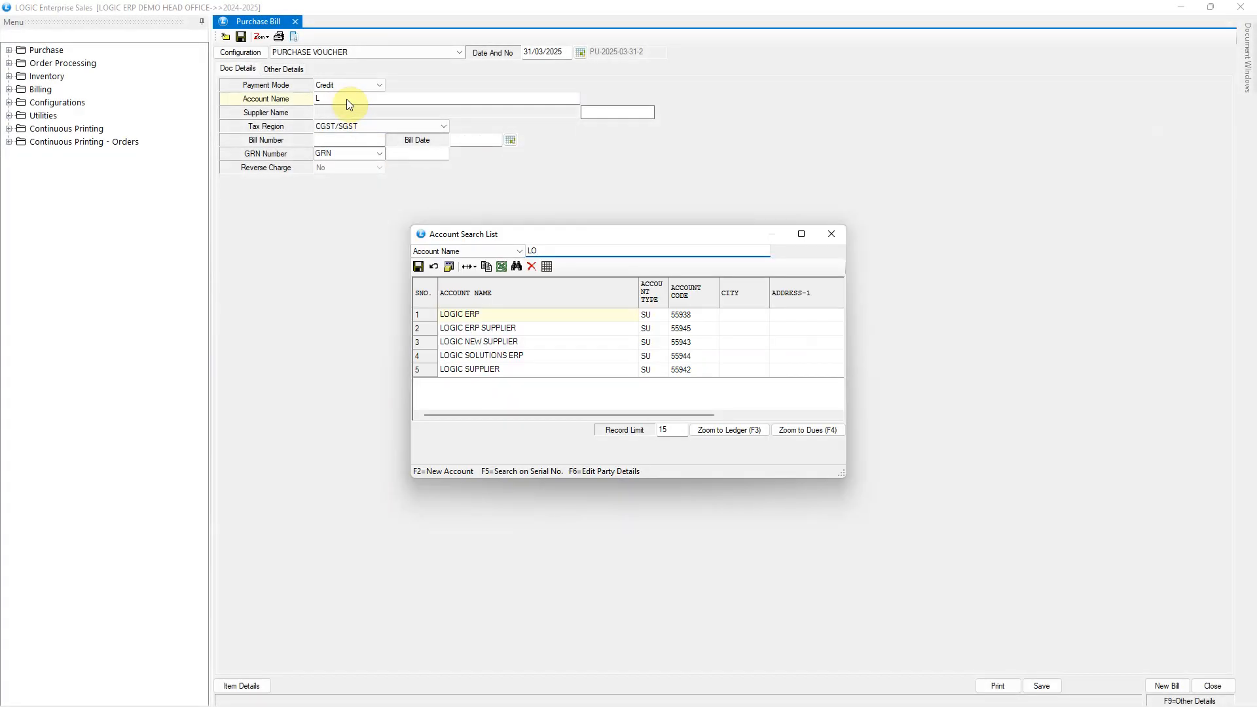
pyautogui.press('Return')
pyautogui.write('123')
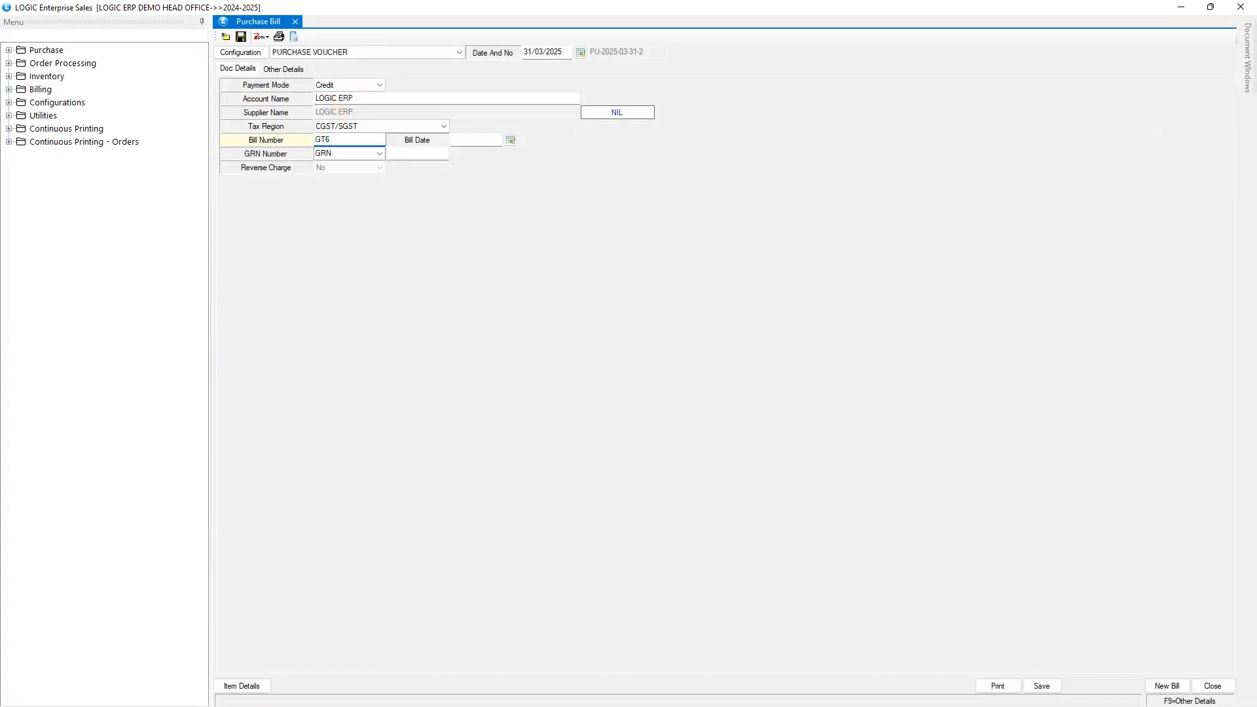
pyautogui.click(241, 686)
pyautogui.click(567, 655)
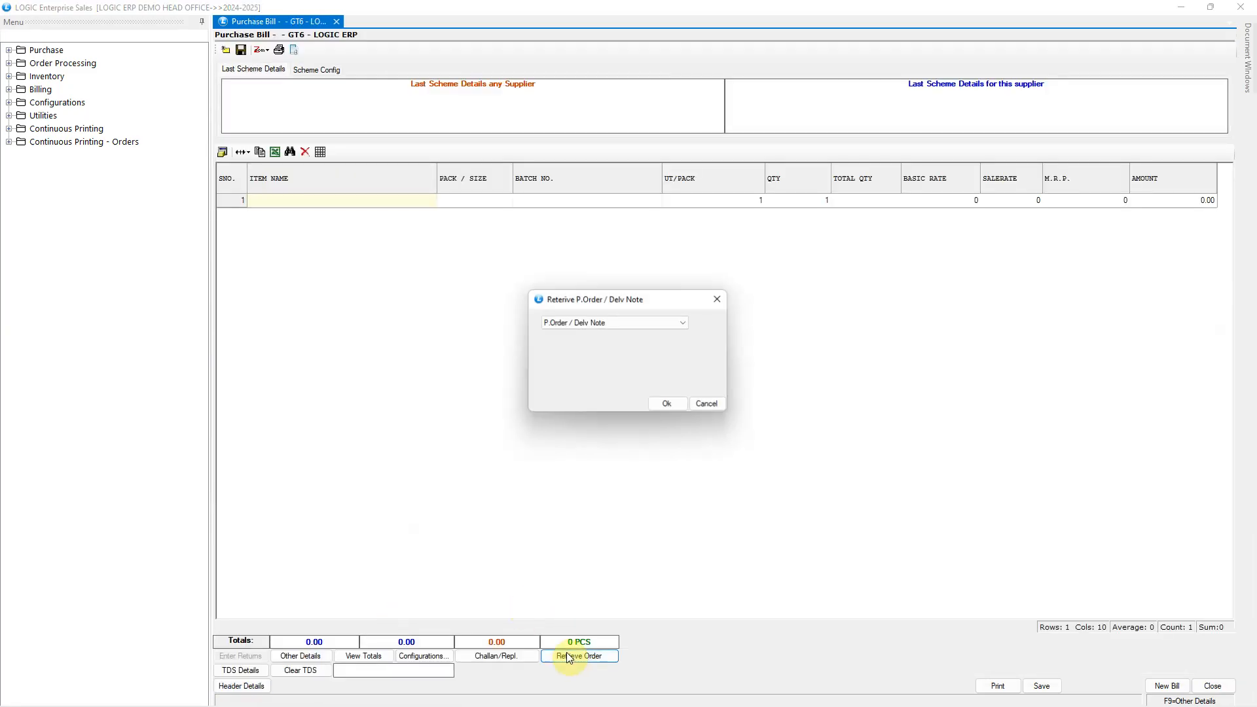
# Step: Search LOGIC ERP's pending purchase orders under the PO Transfer Branch filter, and close the search without selecting an order
pyautogui.click(660, 401)
pyautogui.click(835, 305)
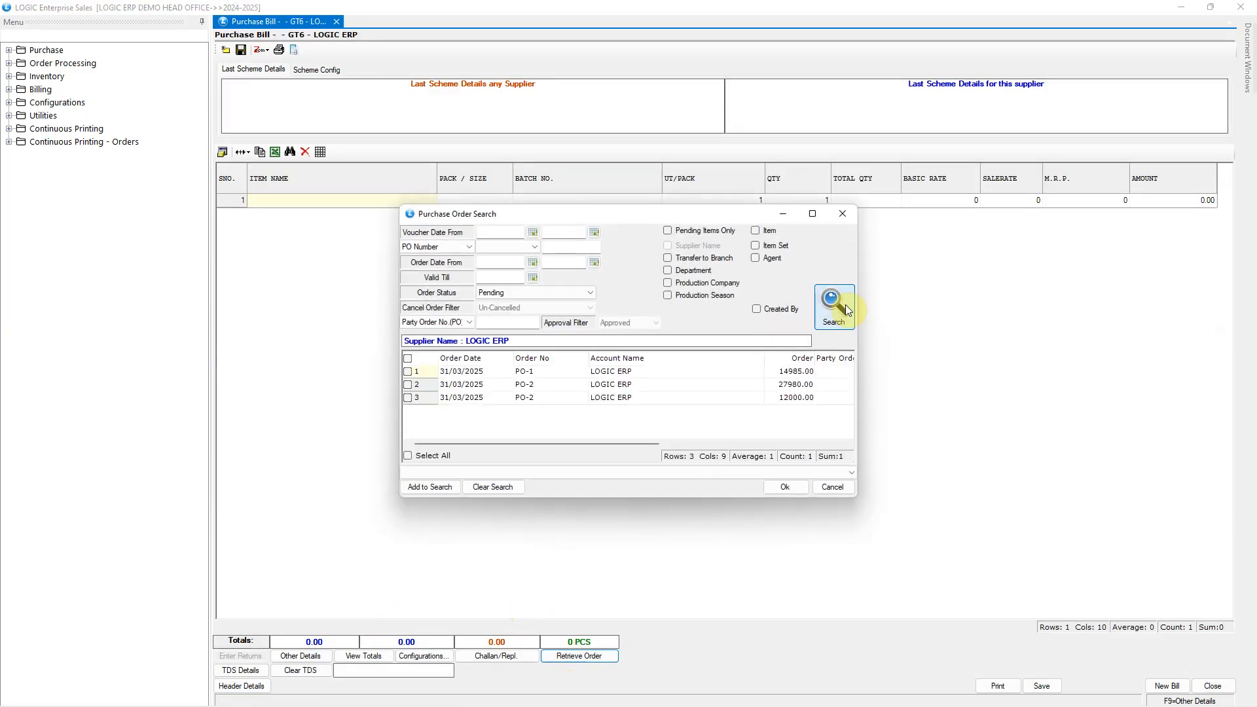
pyautogui.moveTo(653, 447); pyautogui.dragTo(535, 458)
pyautogui.click(704, 399)
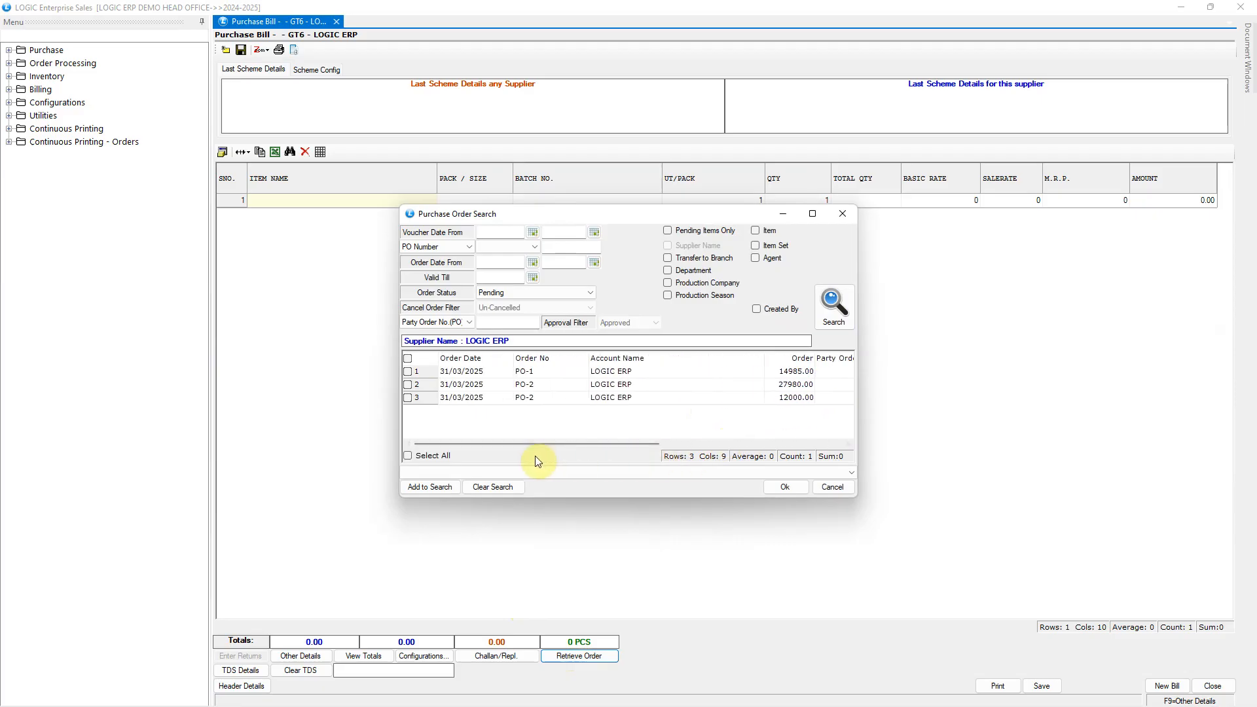
pyautogui.click(785, 487)
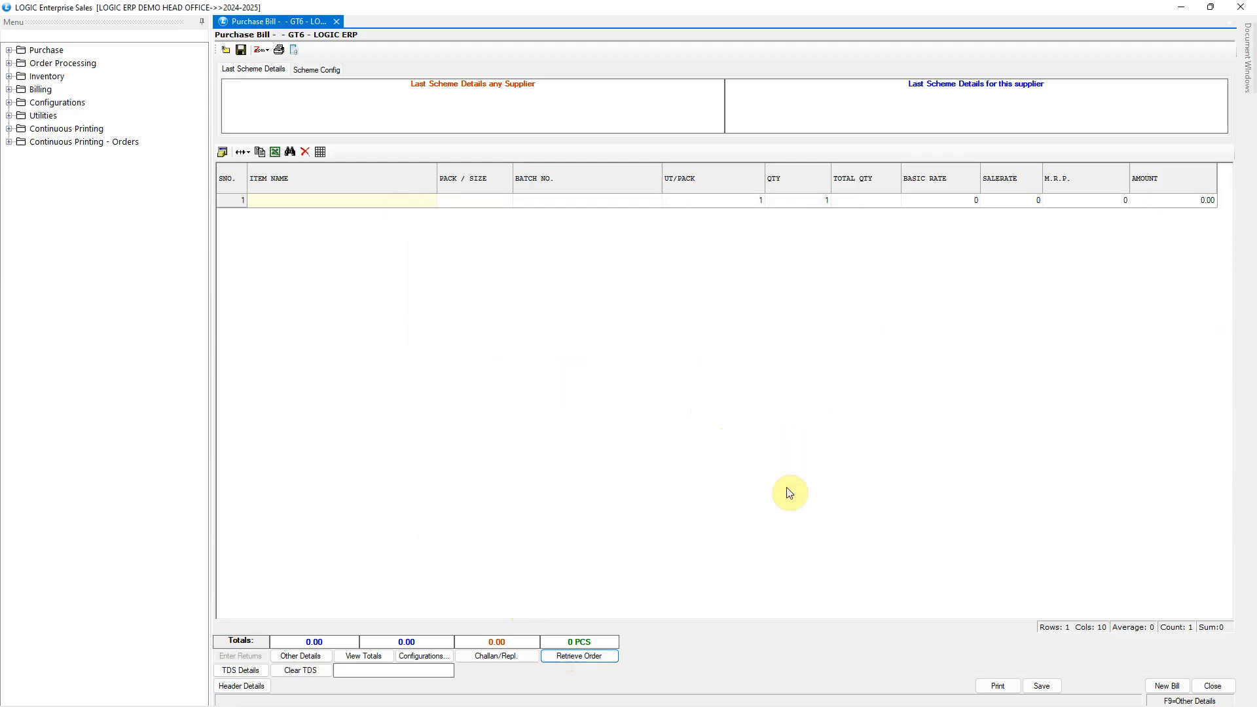